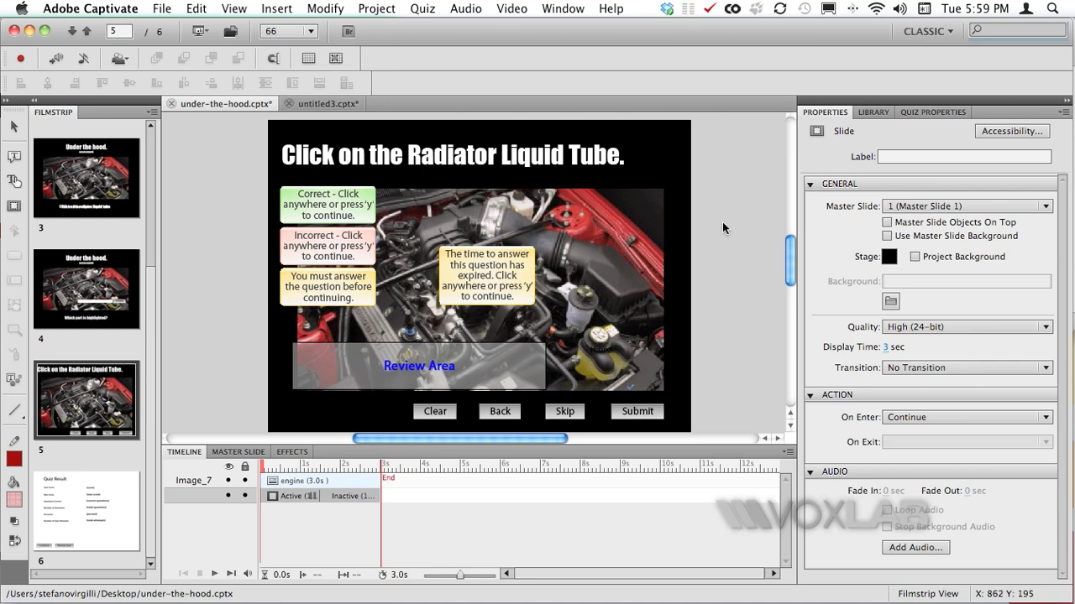
- Preview from slide 5 and answer the radiator question correctly, reaching score 10 with 'Congratulations, you passed'
left_click(194, 33)
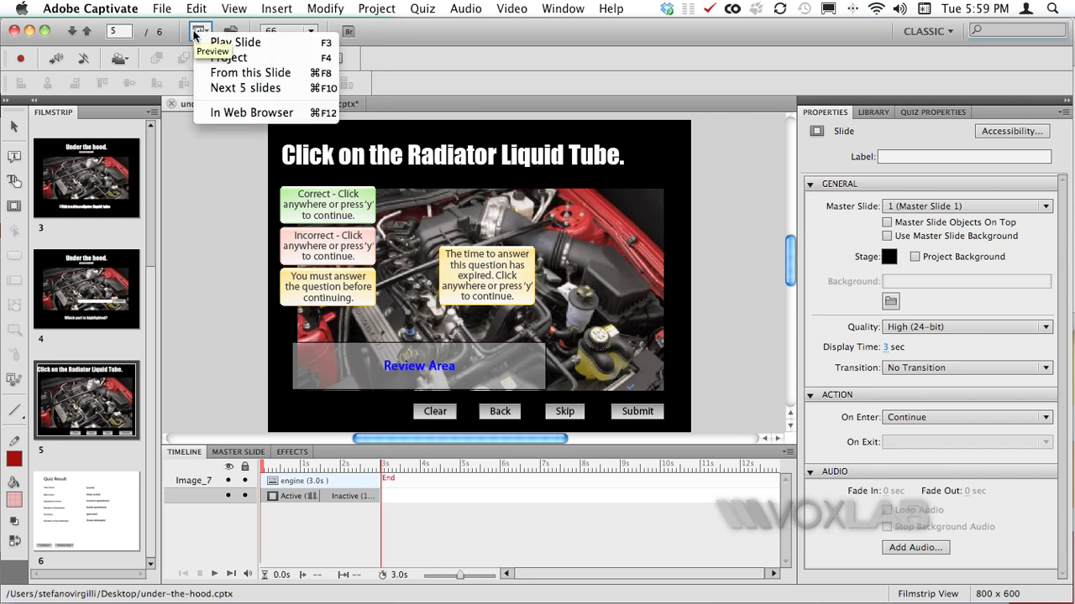
left_click(267, 74)
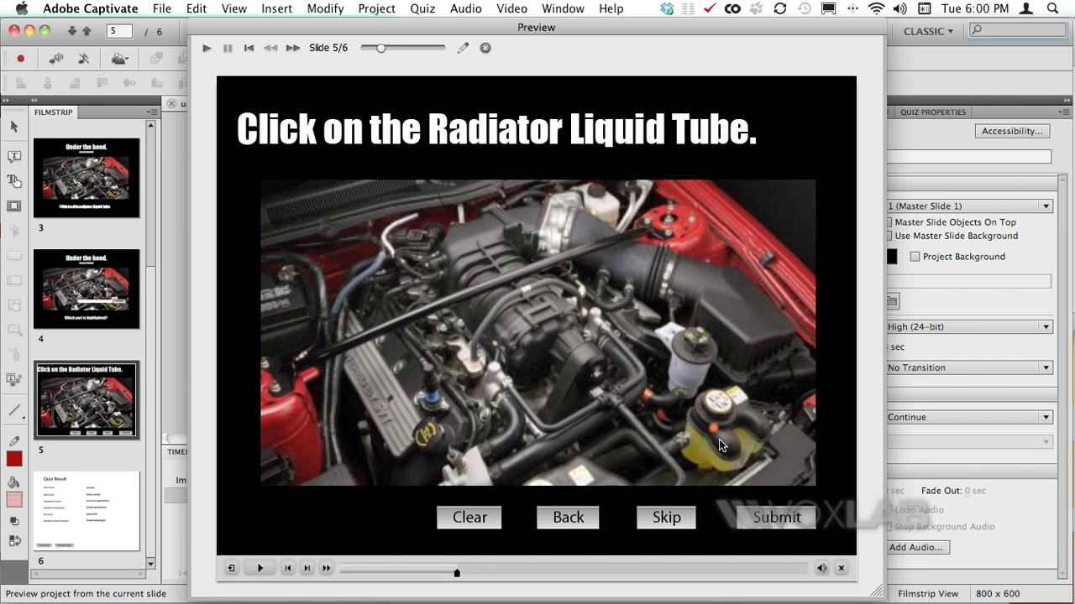
left_click(765, 521)
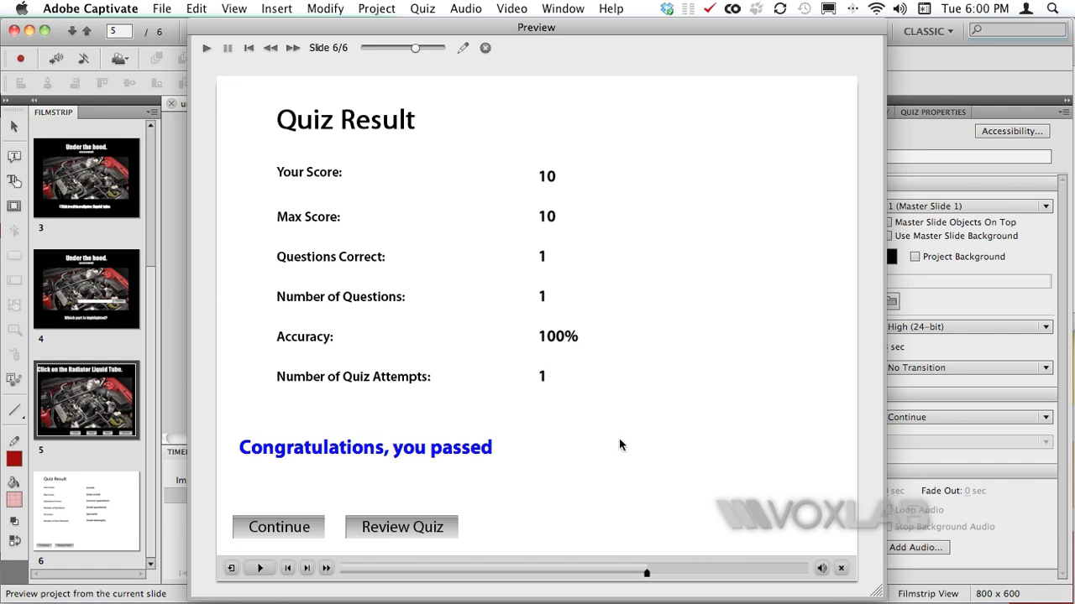
- Rerun the preview from this slide, submit without hitting the hotspot, and continue past the incorrect message
left_click(840, 568)
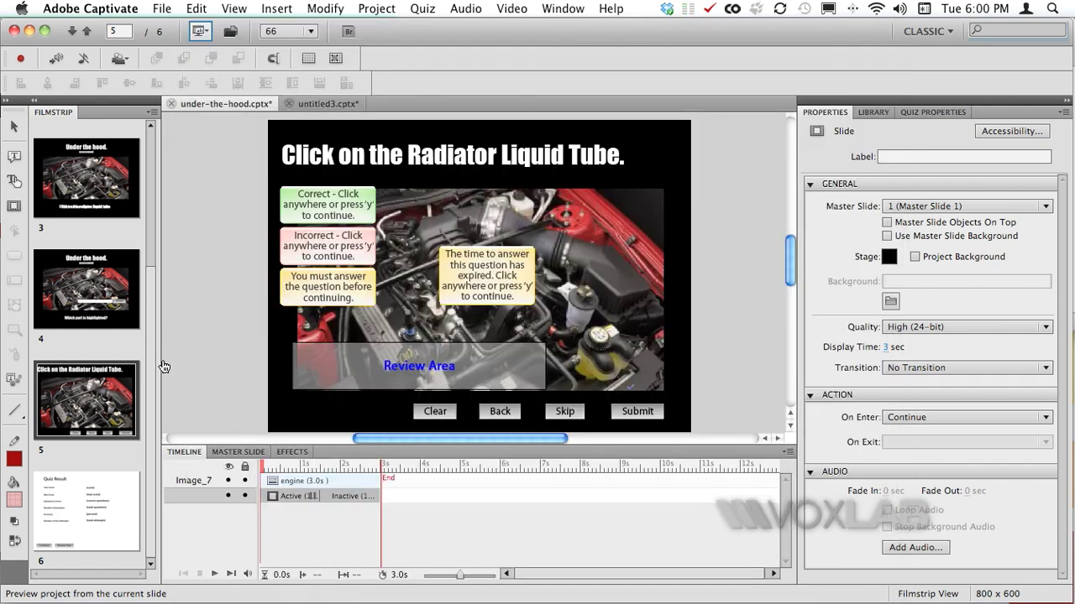
left_click(199, 31)
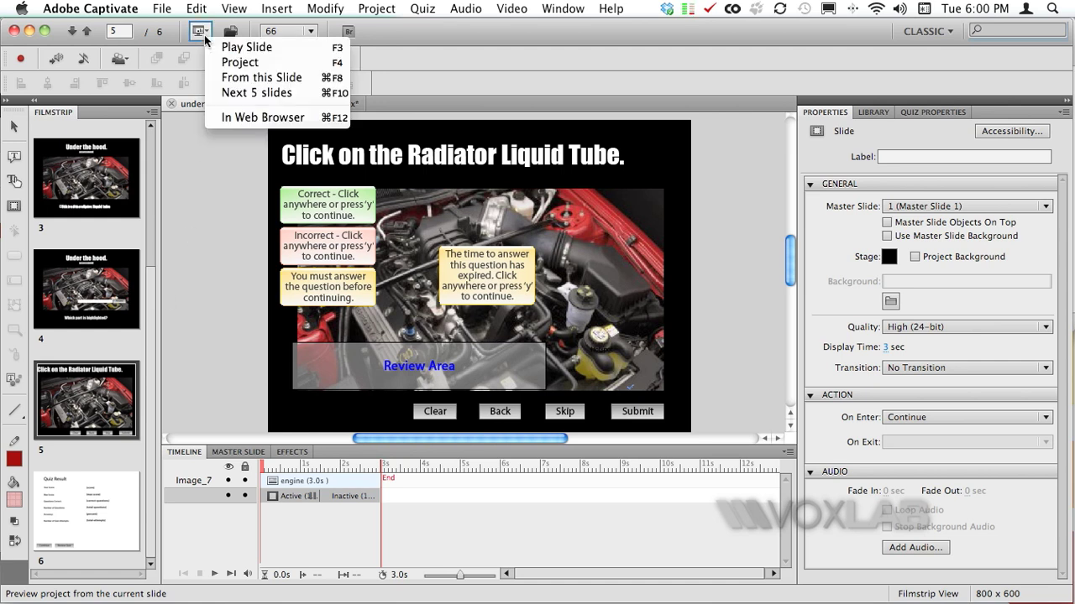
left_click(260, 77)
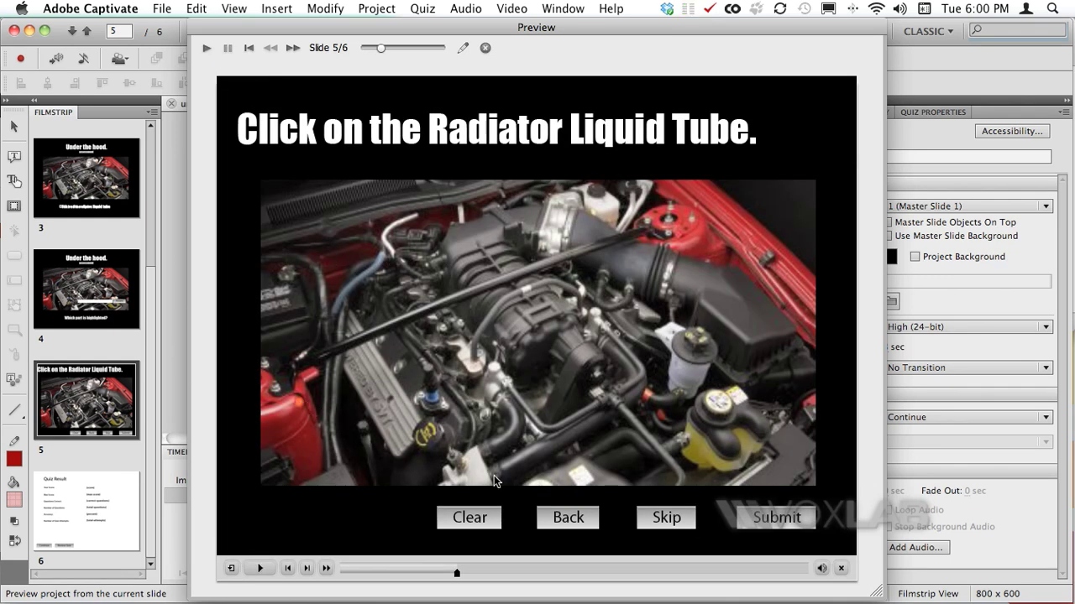
left_click(766, 520)
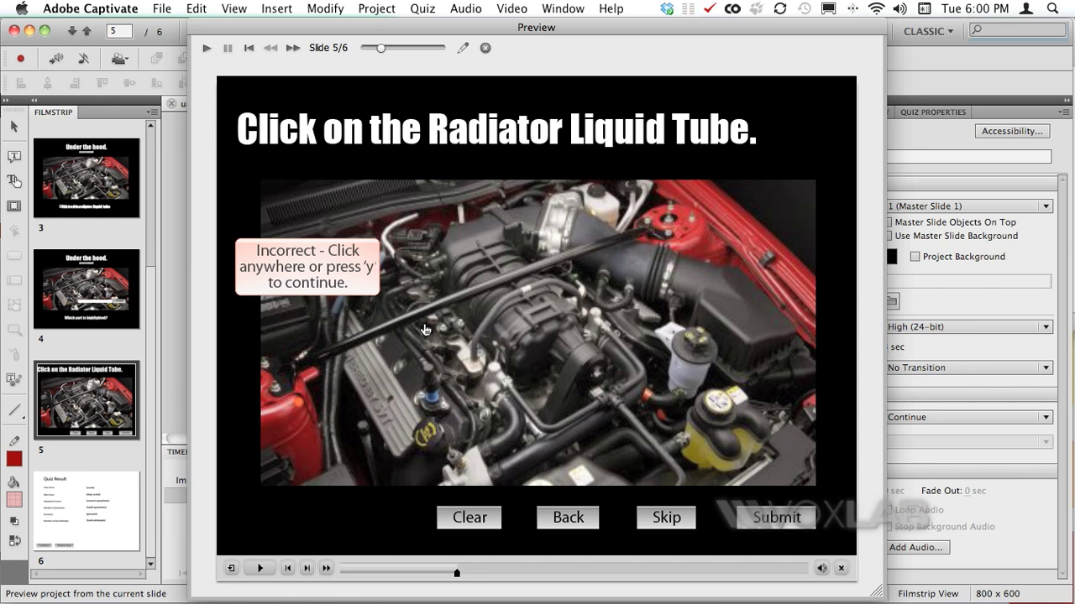
left_click(476, 370)
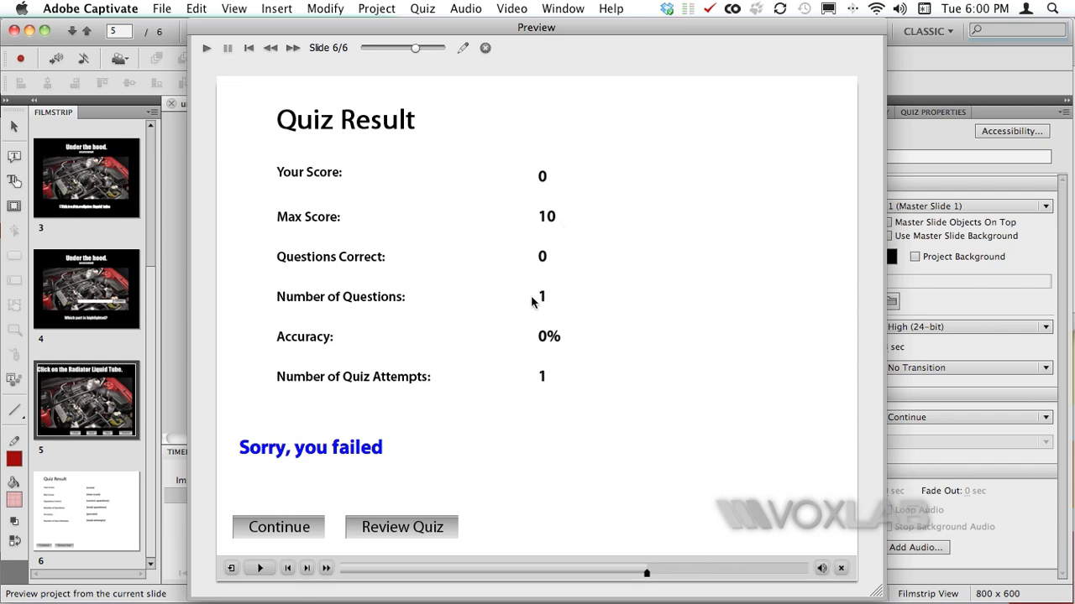
left_click(840, 568)
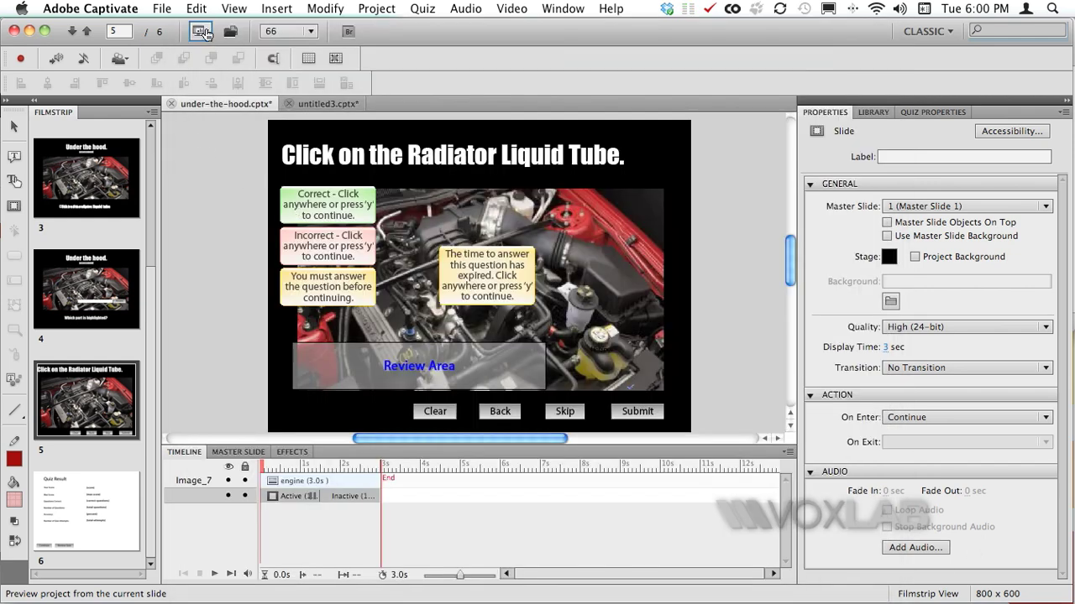
left_click(203, 32)
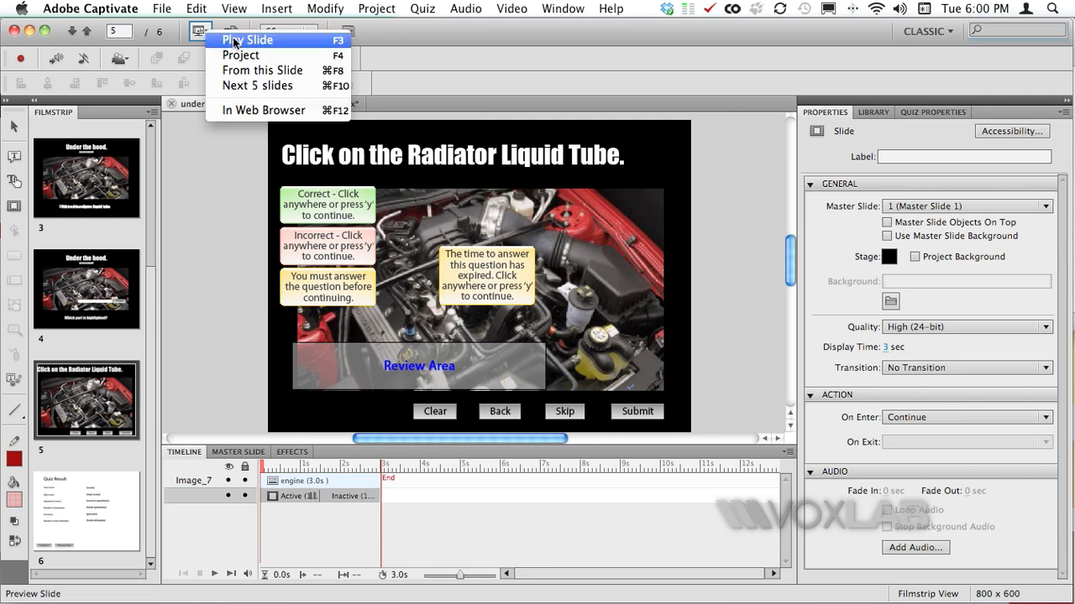
left_click(253, 71)
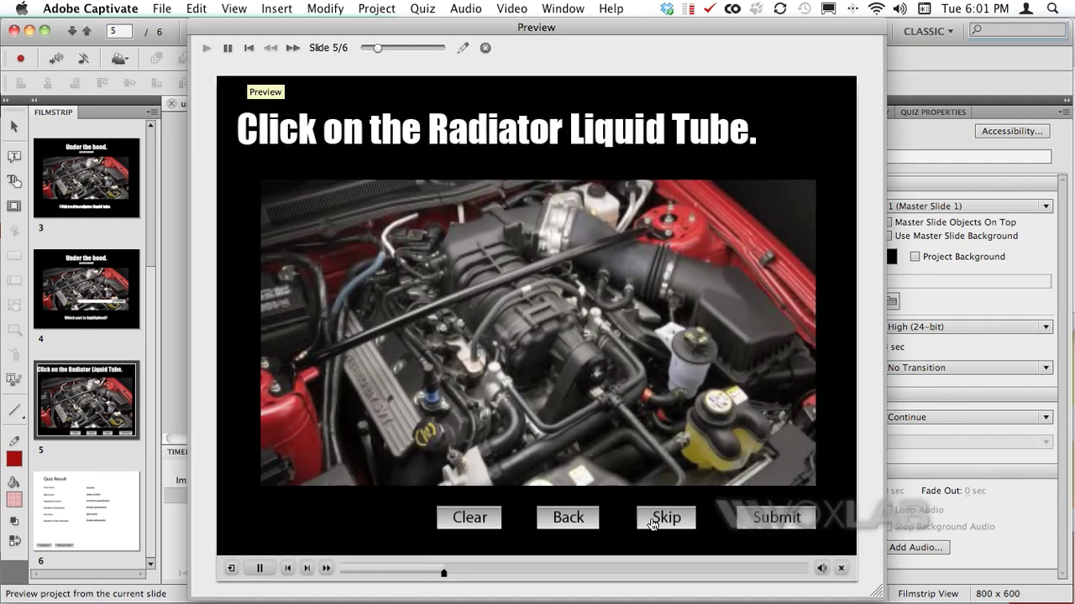
left_click(656, 525)
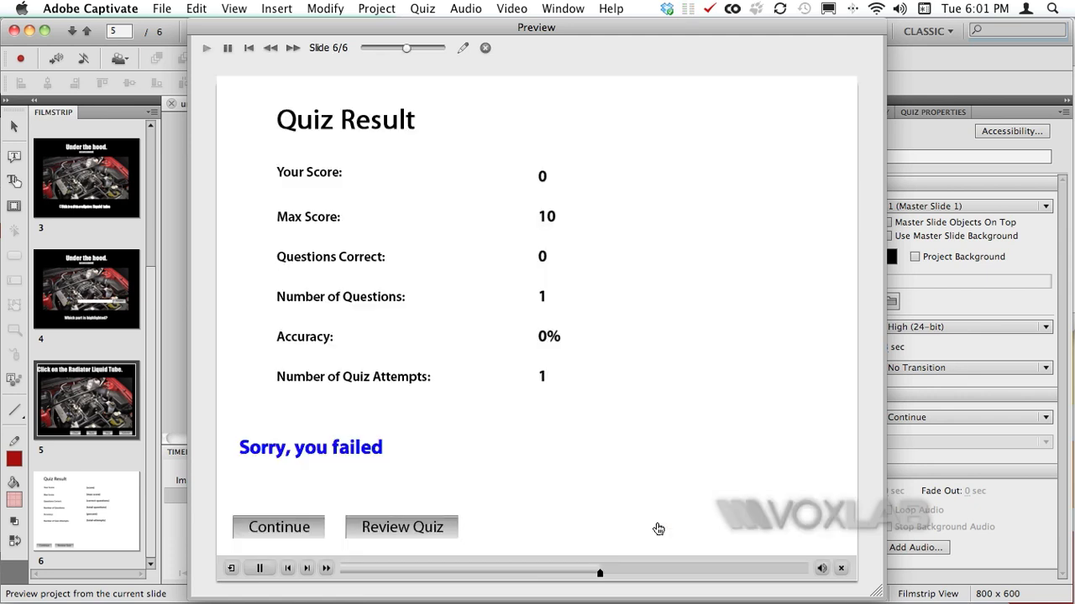
left_click(840, 570)
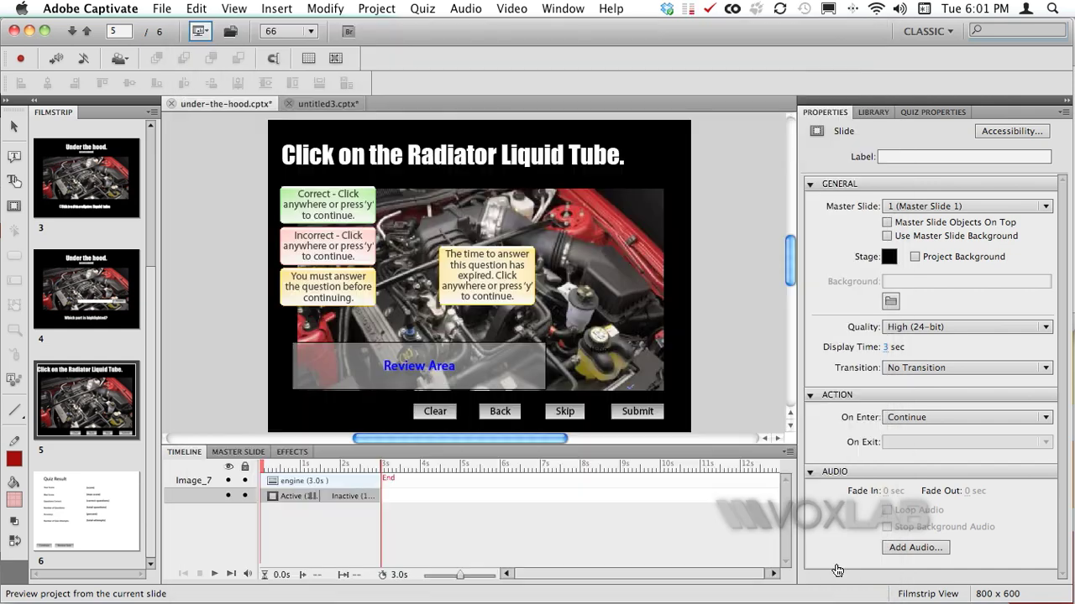
left_click(198, 38)
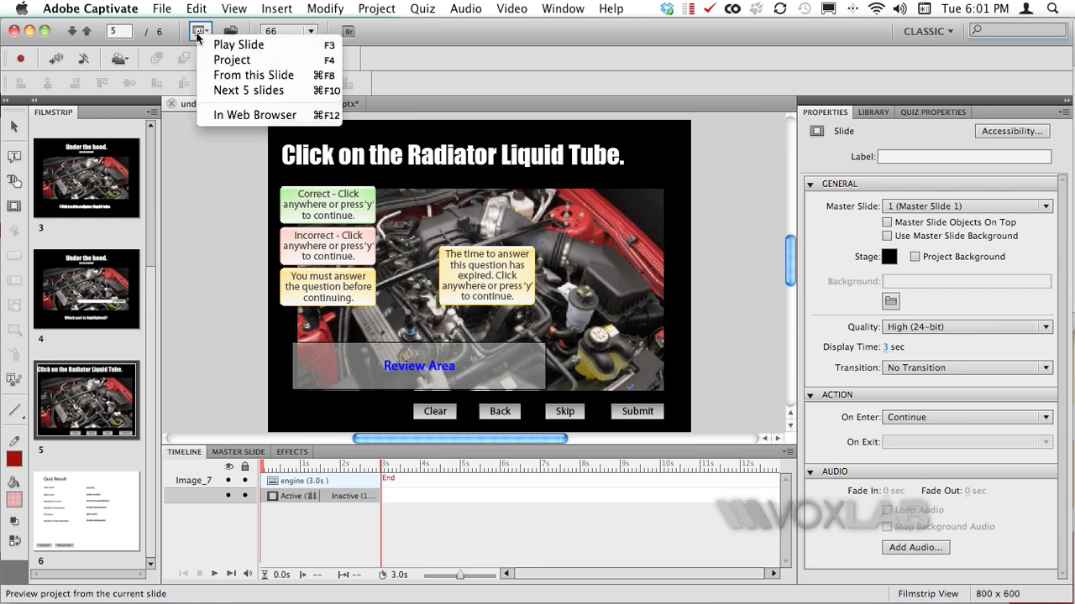
left_click(242, 76)
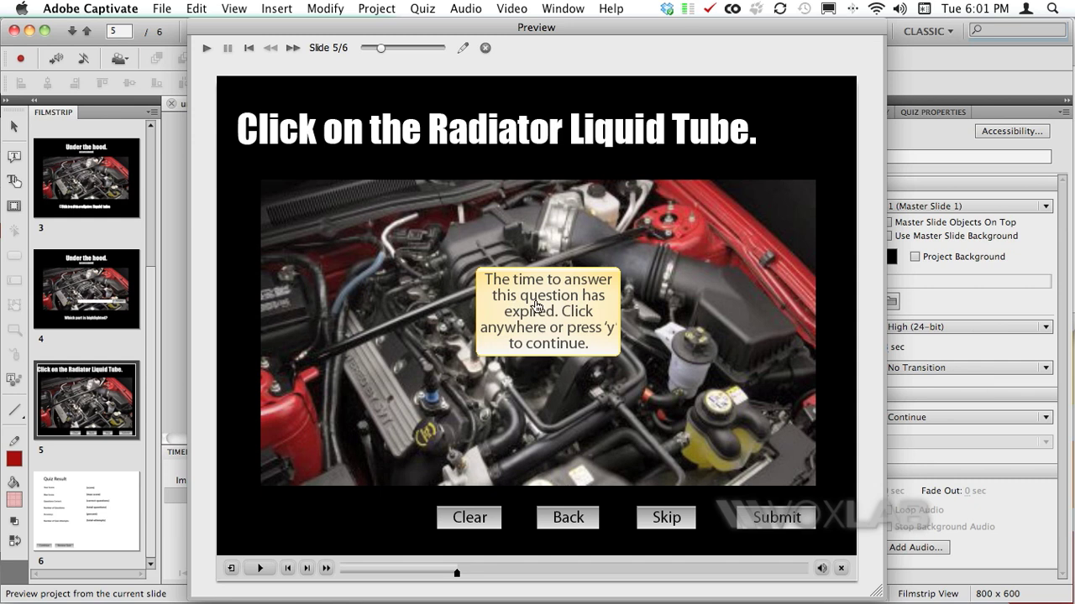
left_click(542, 388)
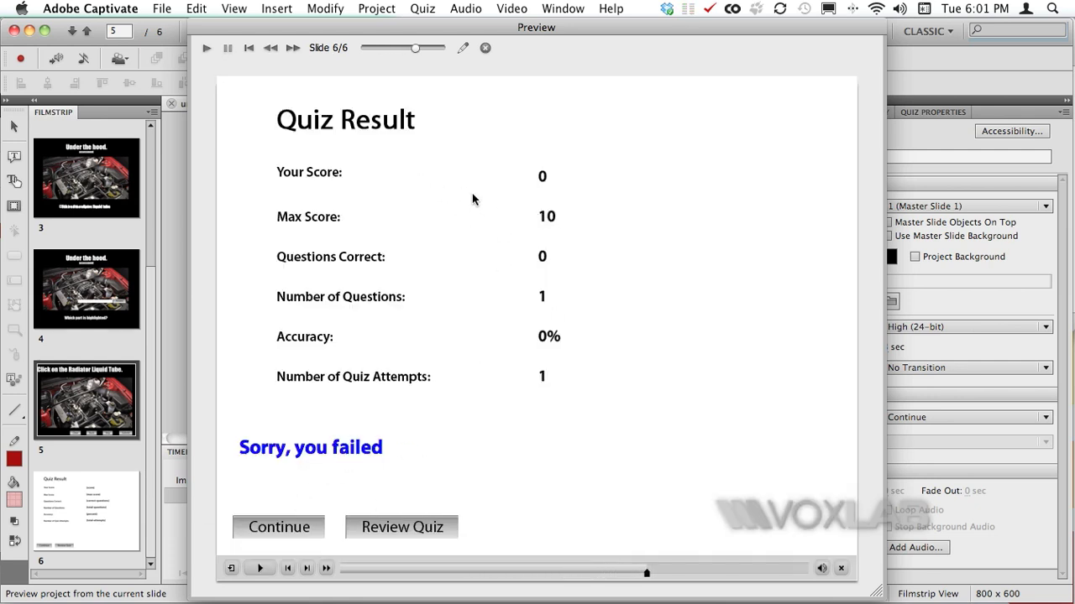
left_click(840, 569)
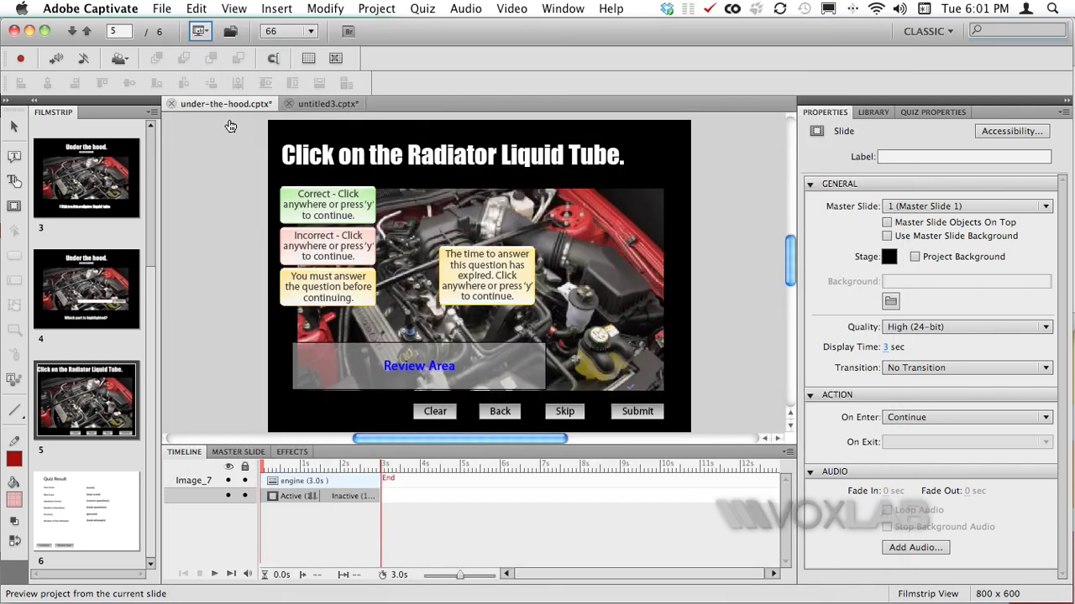
- Insert one graded Hot Spot question slide after slide 2 of untitled3.cptx
left_click(305, 105)
left_click(109, 267)
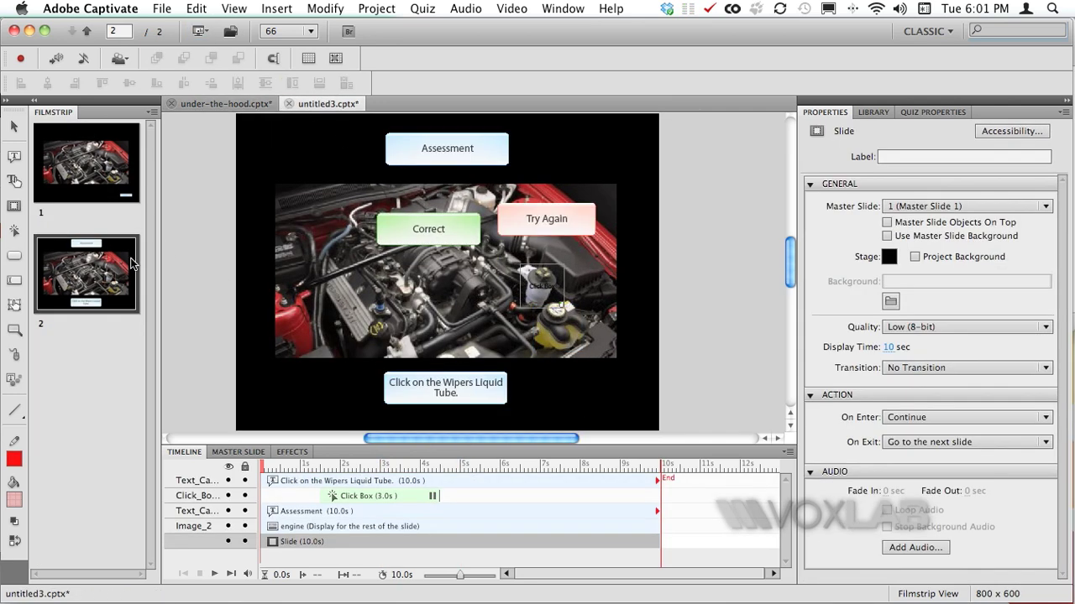
left_click(420, 10)
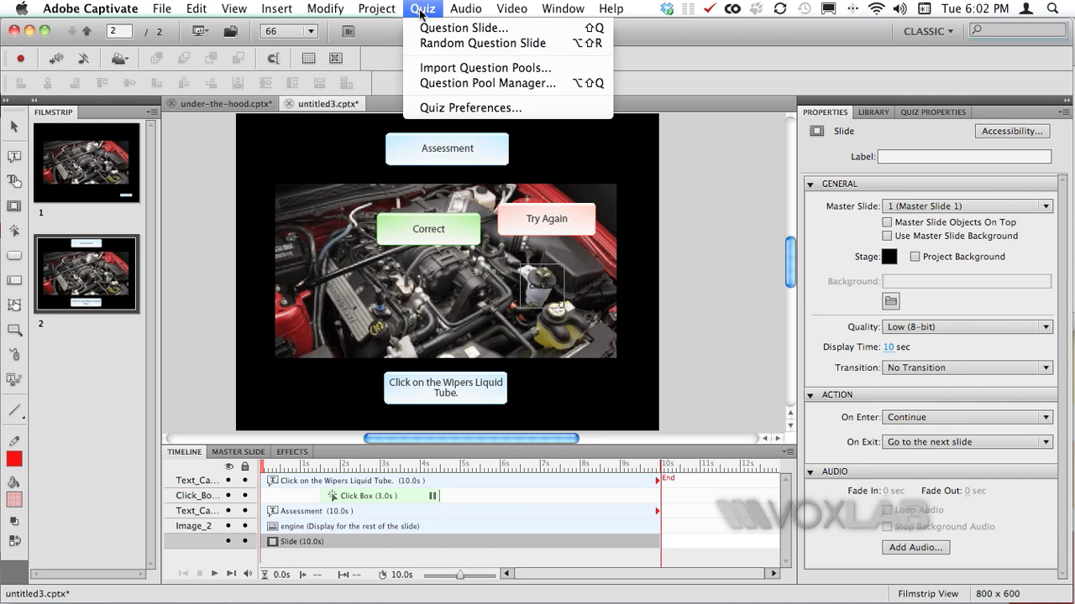
left_click(476, 30)
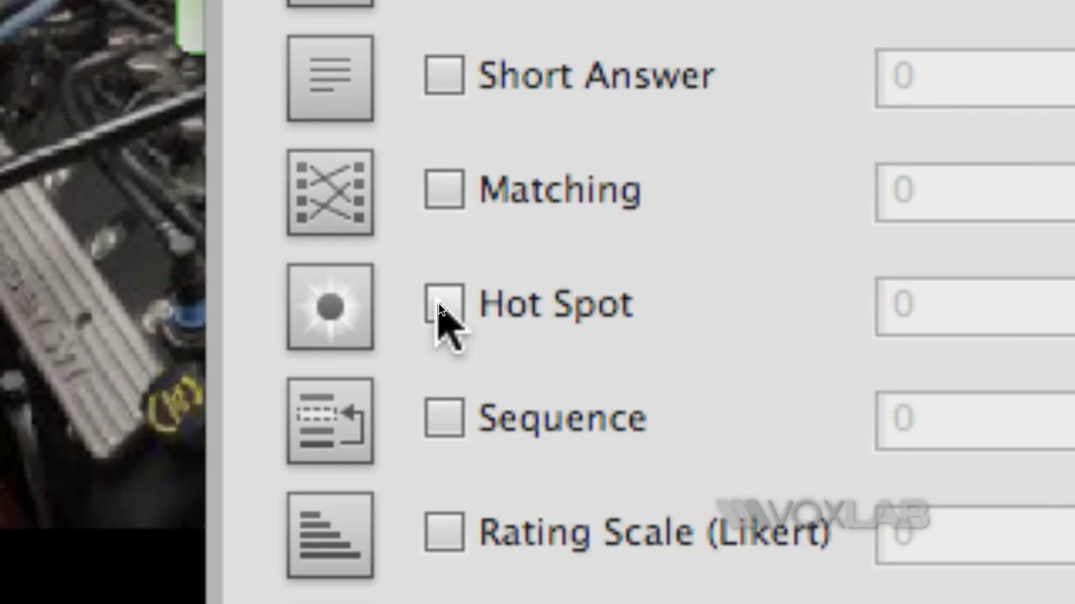
left_click(441, 306)
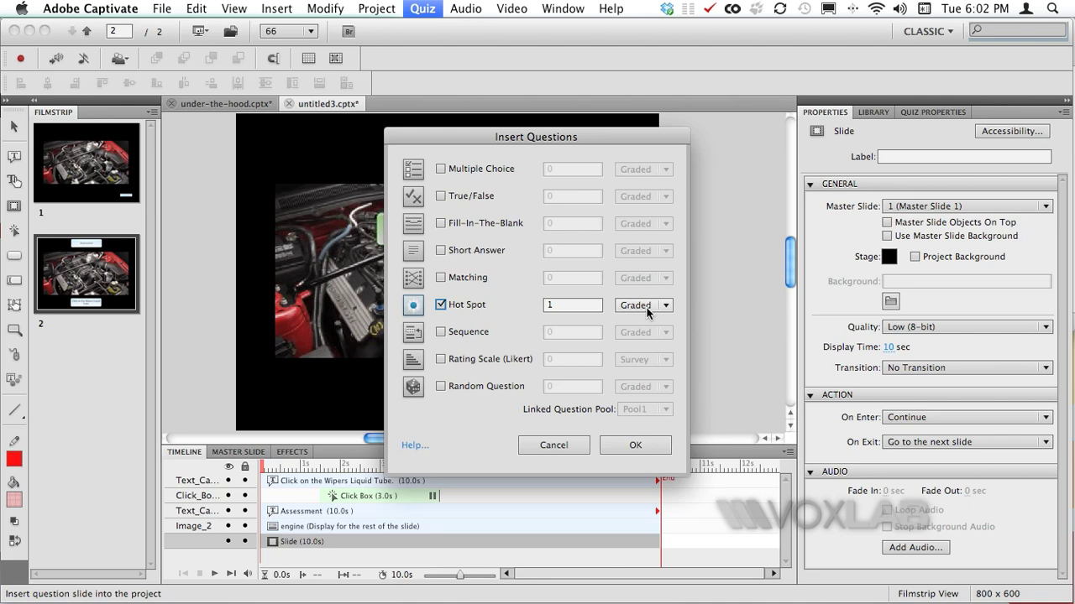
left_click(620, 444)
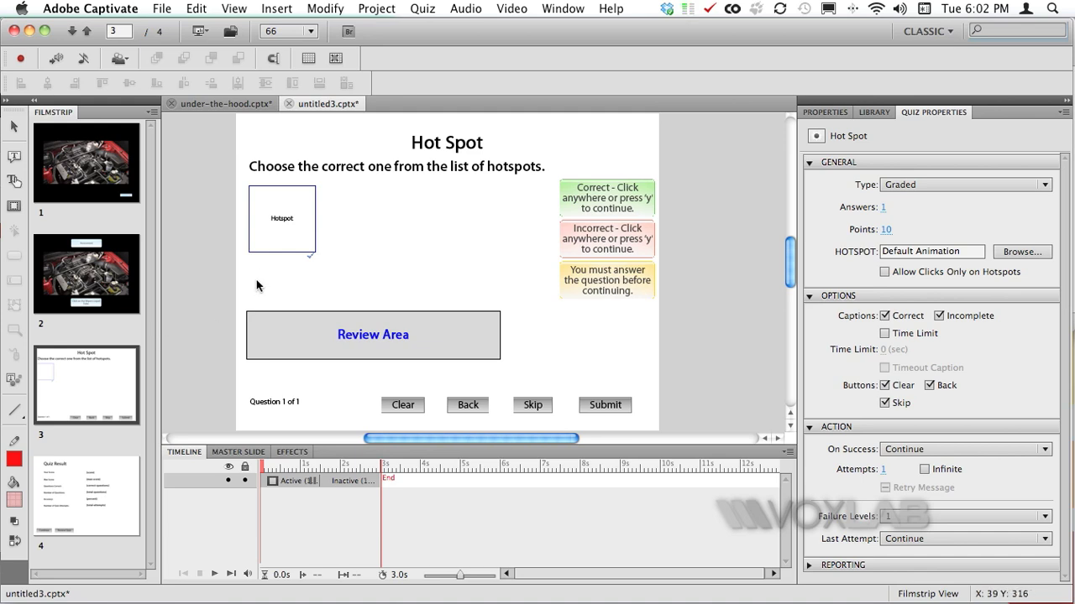
- Insert engine.jpg, move it under the question text and enlarge it across the slide
left_click(277, 8)
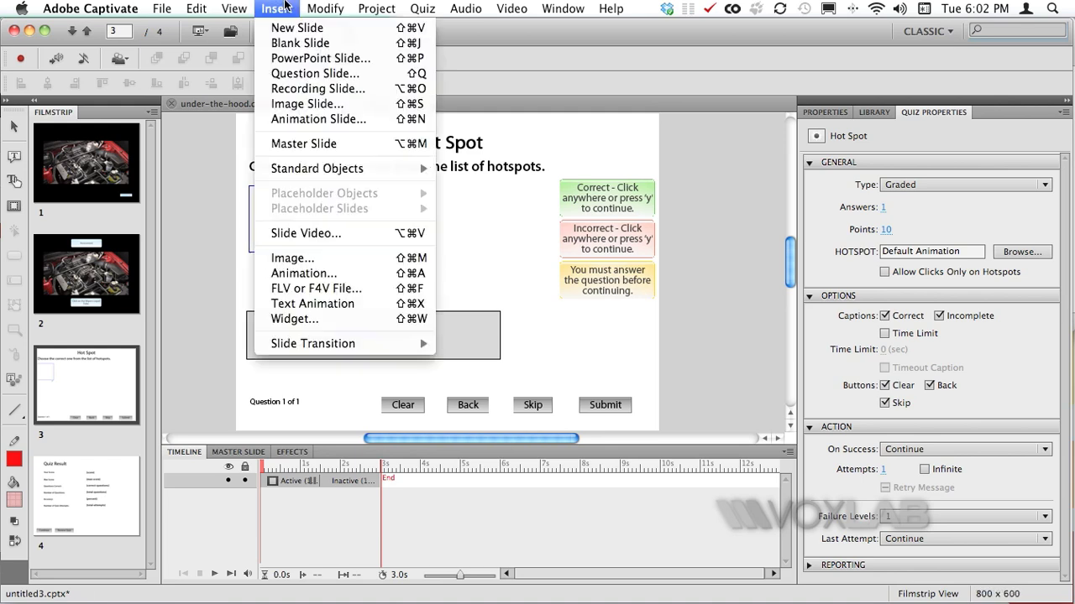
left_click(304, 258)
left_click(382, 237)
double_click(382, 237)
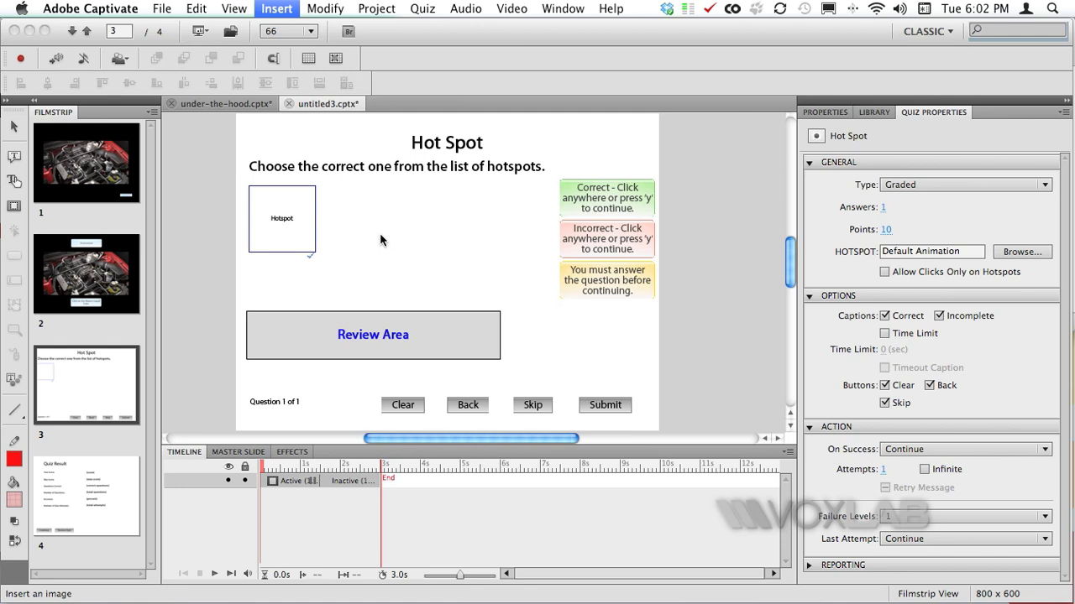
left_click_drag(325, 202, 307, 205)
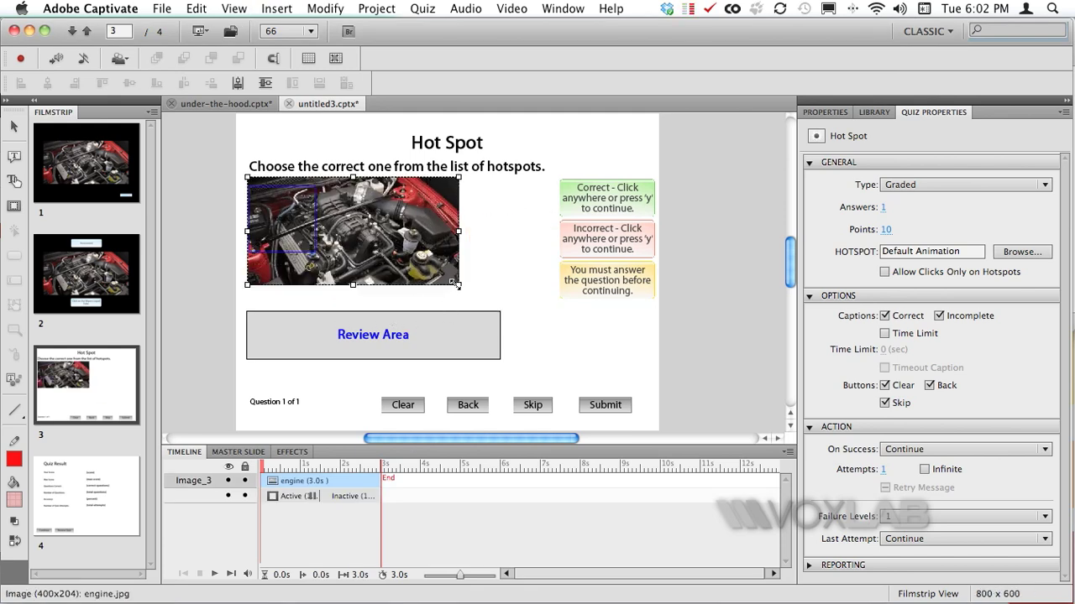
left_click_drag(456, 285, 641, 377)
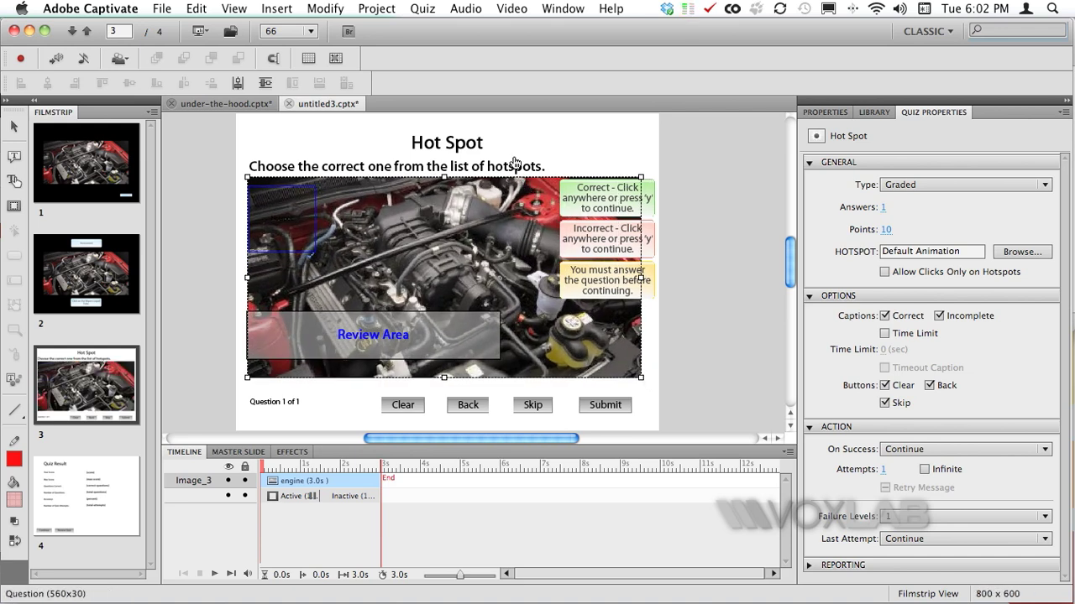
- Select the Correct, Incorrect and Incomplete feedback captions together
left_click(698, 198)
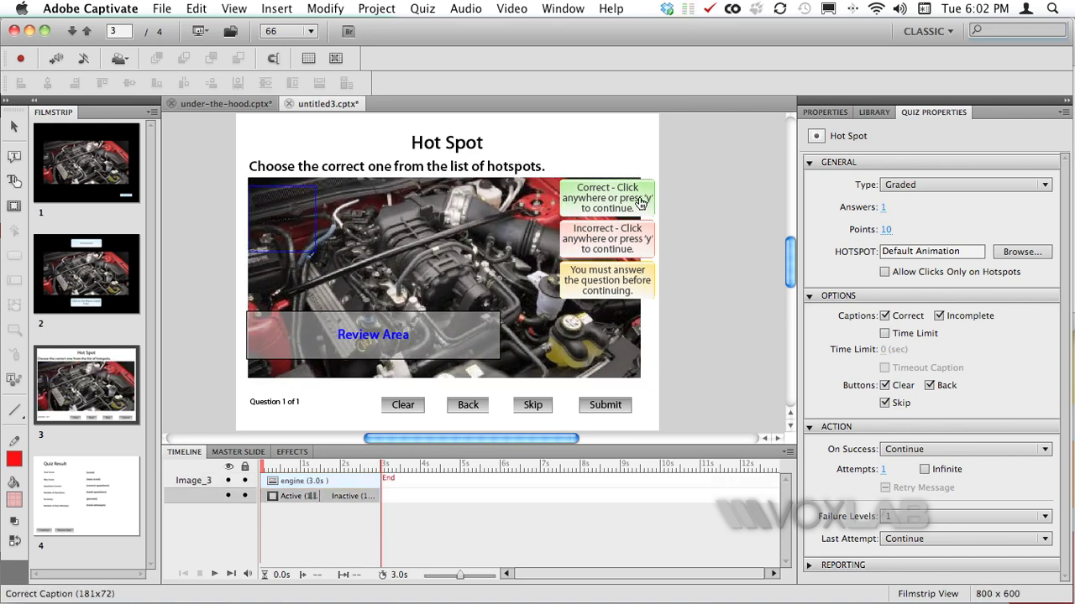
left_click(639, 210)
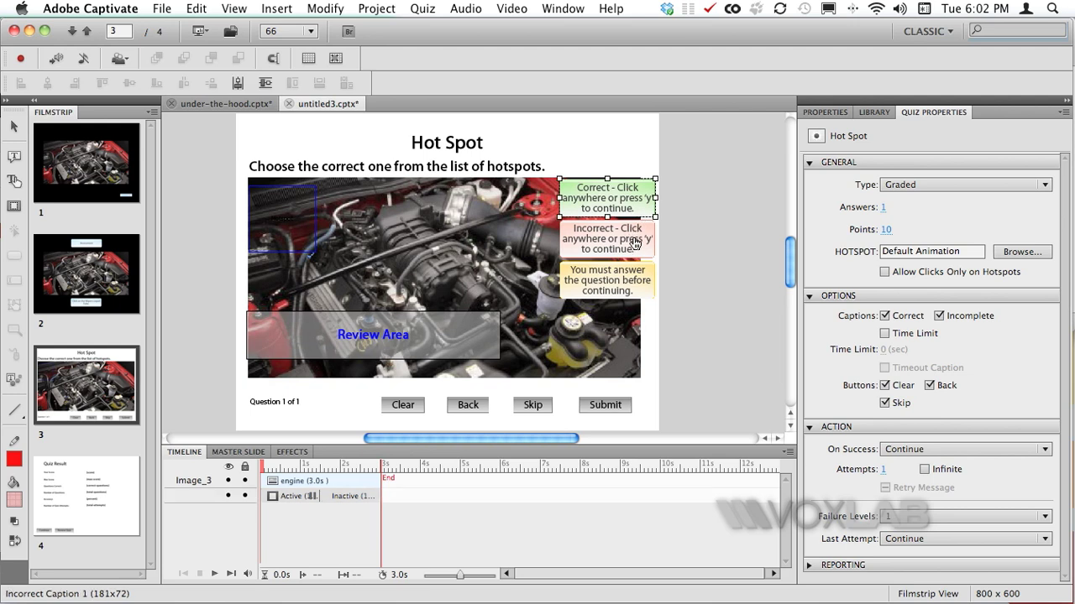
left_click(635, 244, "shift")
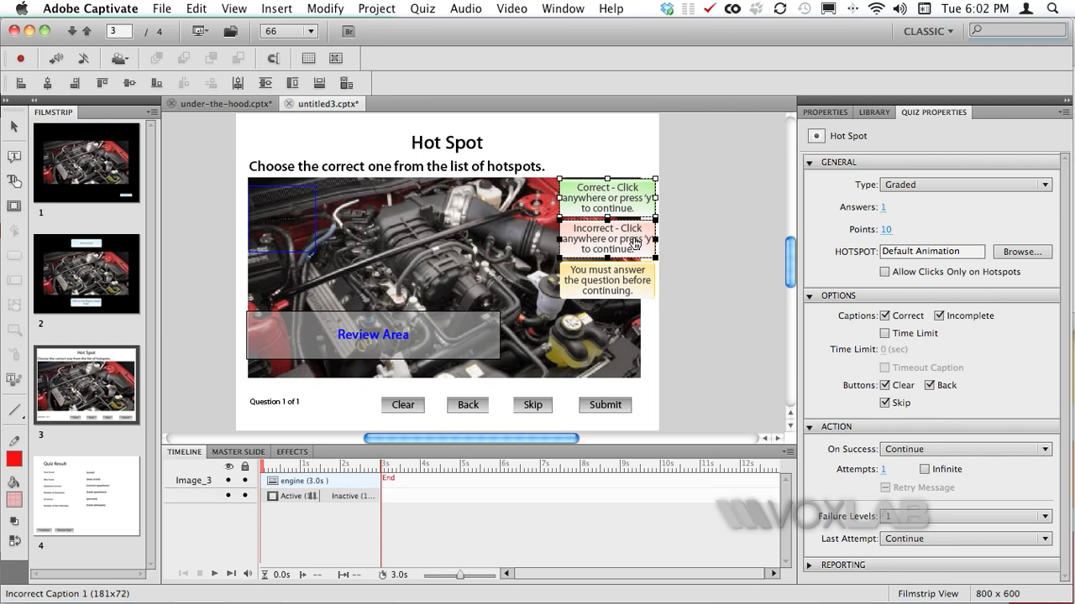
left_click(629, 283, "shift")
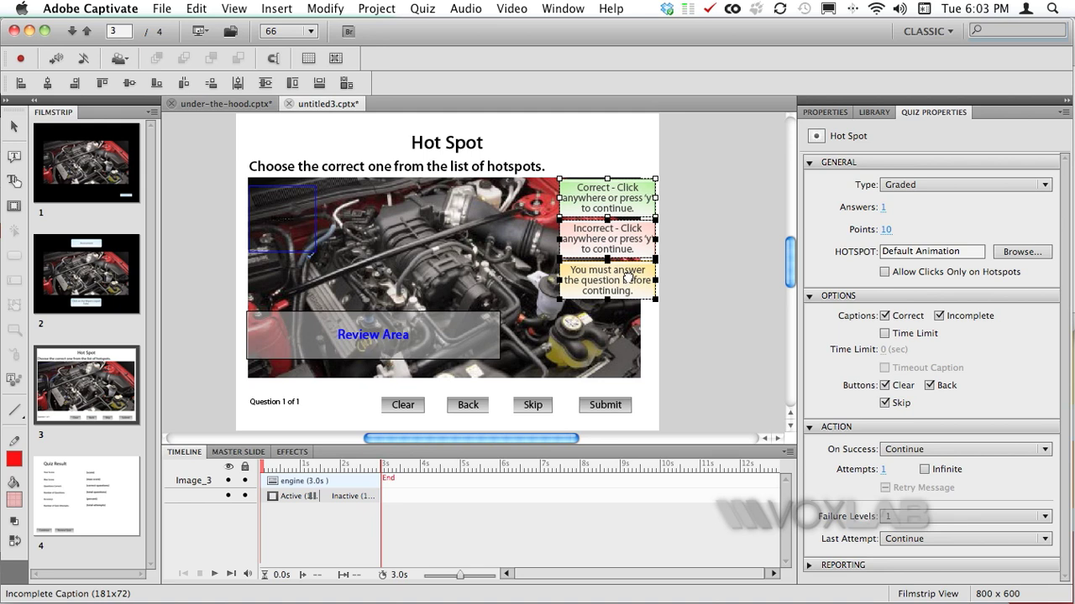
- Move the feedback captions left over the photo and the hotspot onto the yellow reservoir
left_click_drag(629, 282, 391, 280)
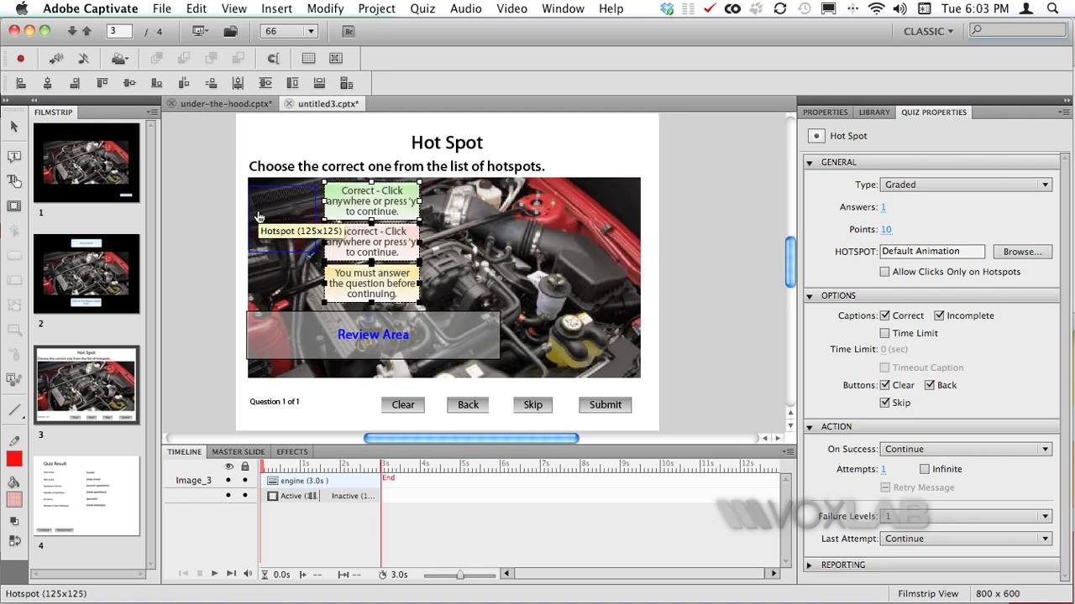
left_click_drag(259, 216, 550, 335)
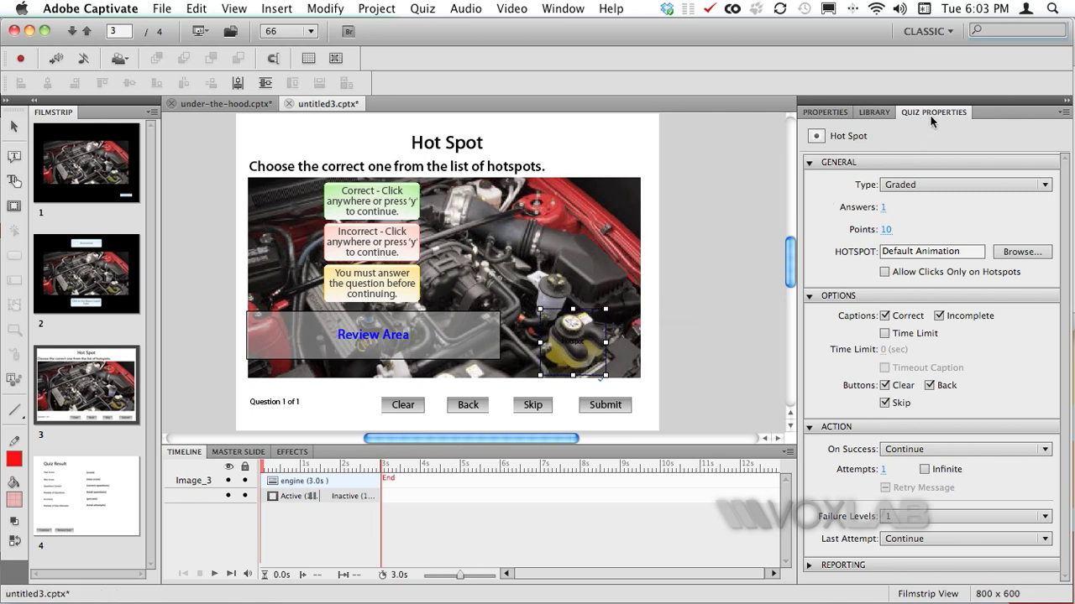
- Give the hotspot a red stroke, try width 7, then reduce the stroke width to 0
left_click(813, 113)
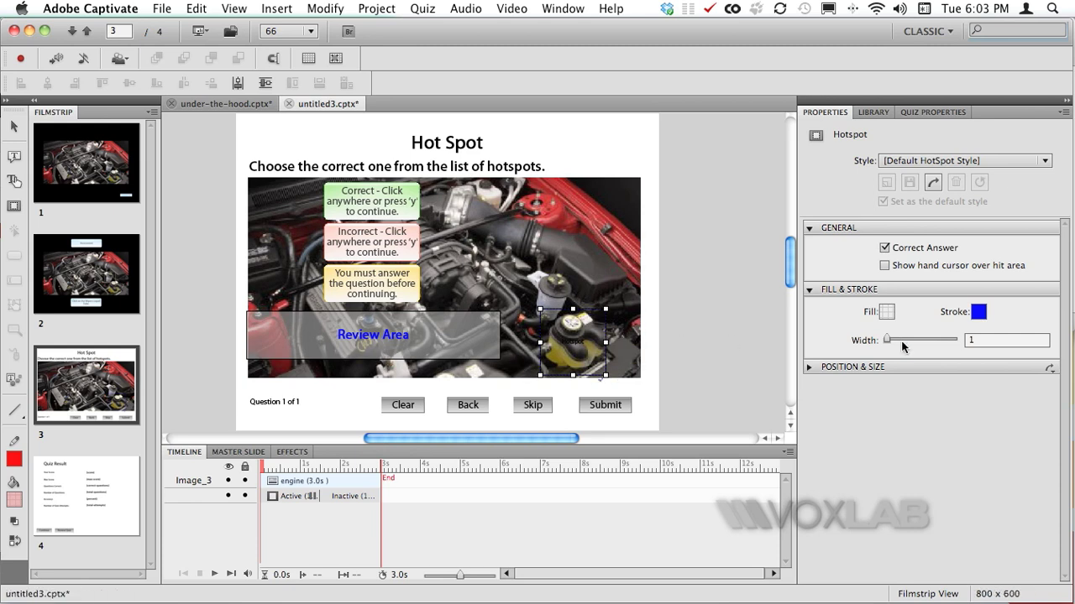
left_click(979, 312)
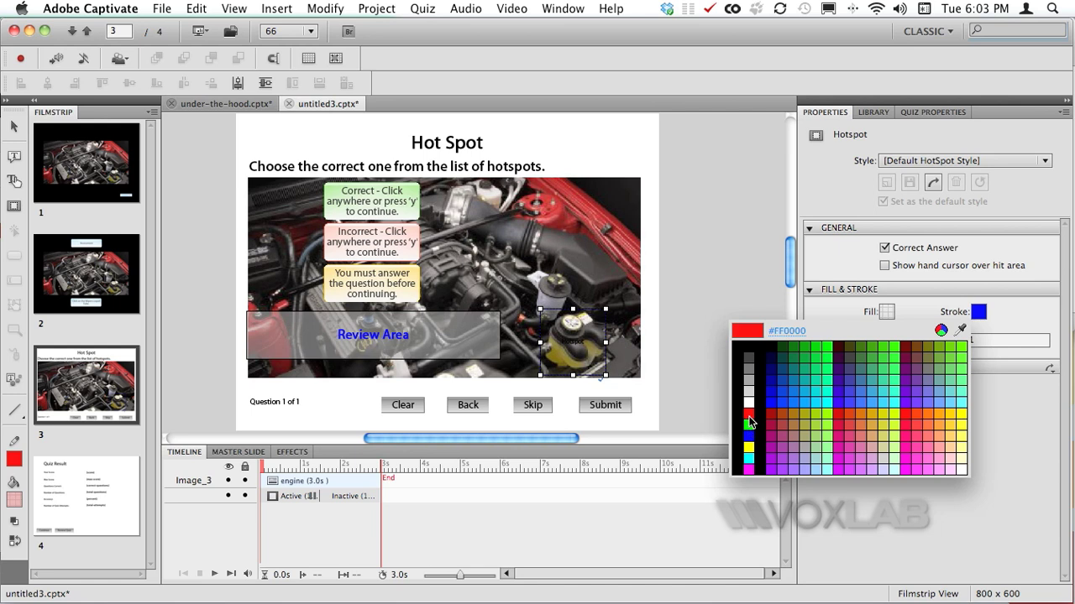
left_click(748, 414)
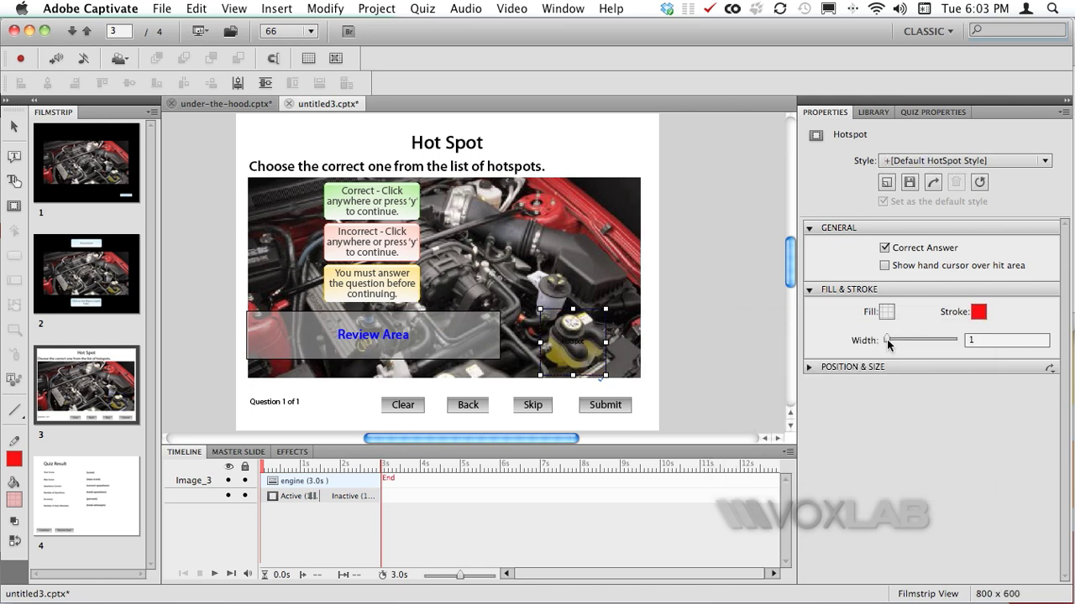
left_click_drag(886, 340, 895, 340)
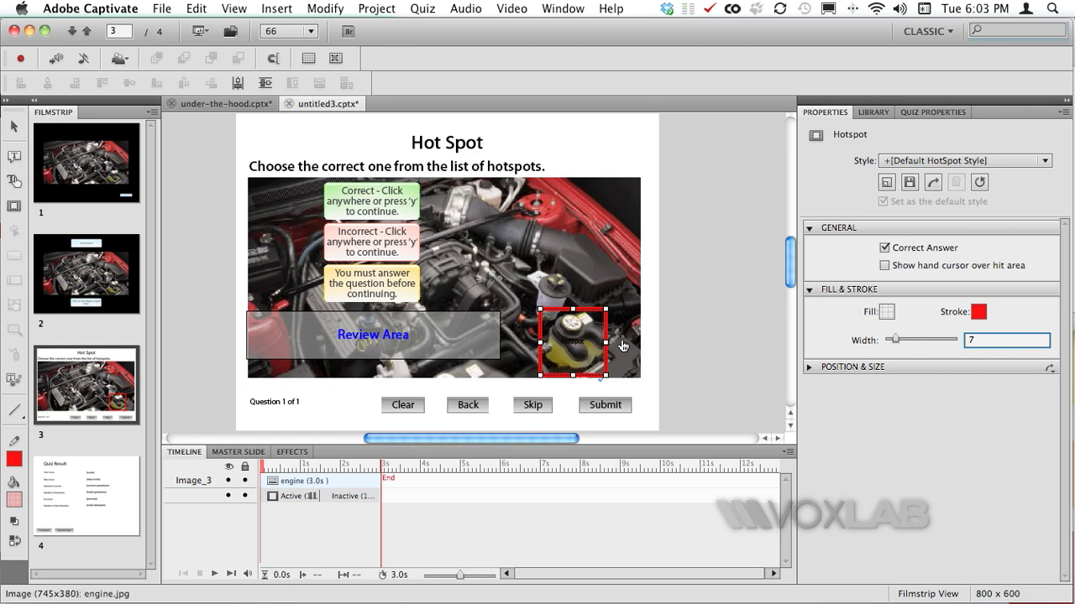
left_click_drag(895, 339, 885, 340)
left_click(756, 367)
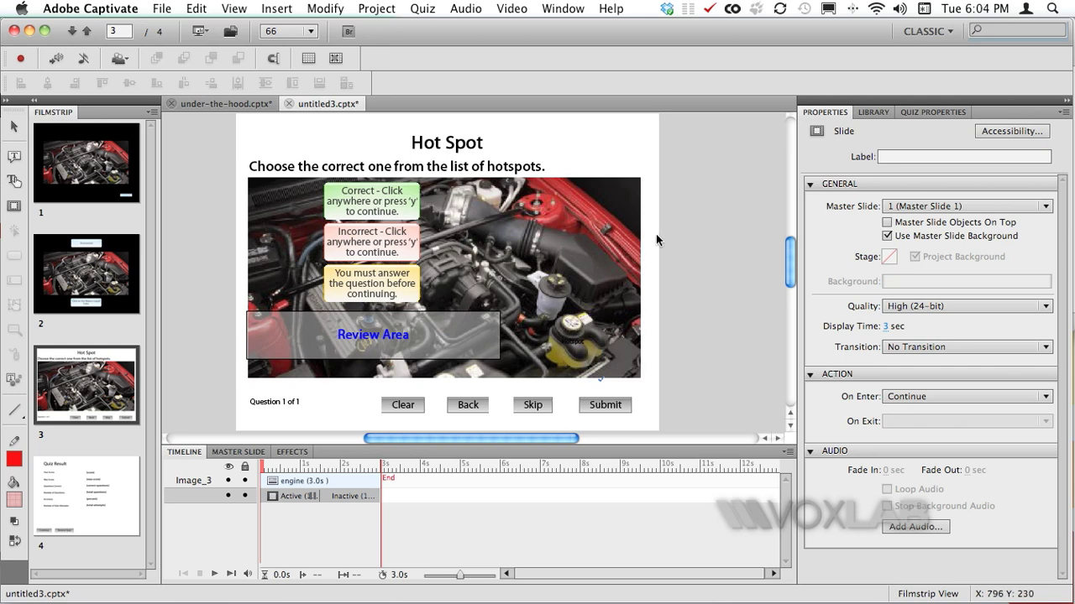
- Enable the Time Limit option on the Hot Spot question and set it to 10 seconds
left_click(909, 117)
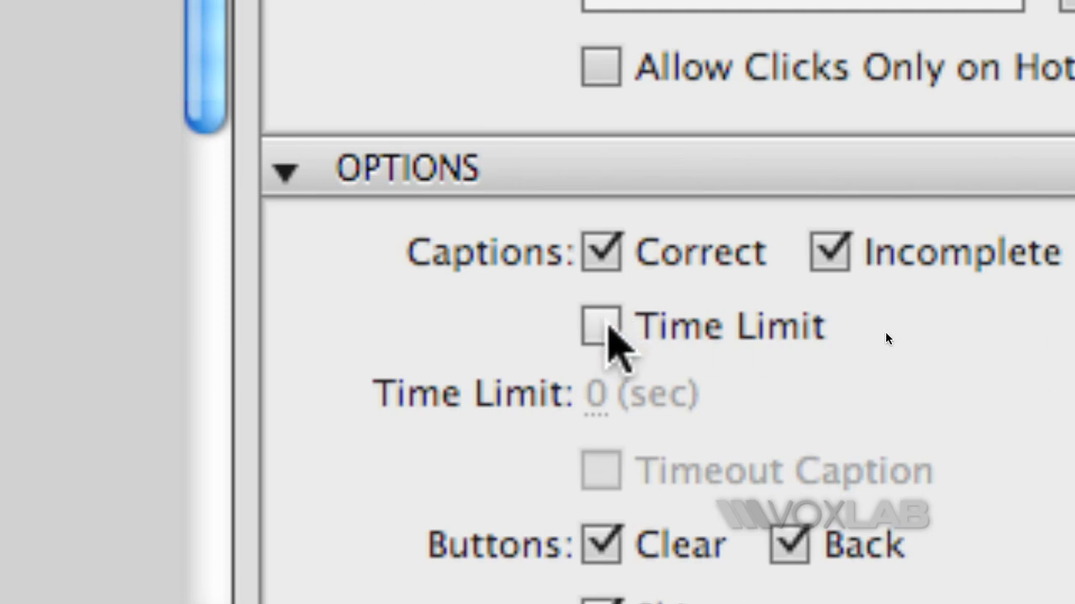
left_click(605, 329)
left_click(623, 393)
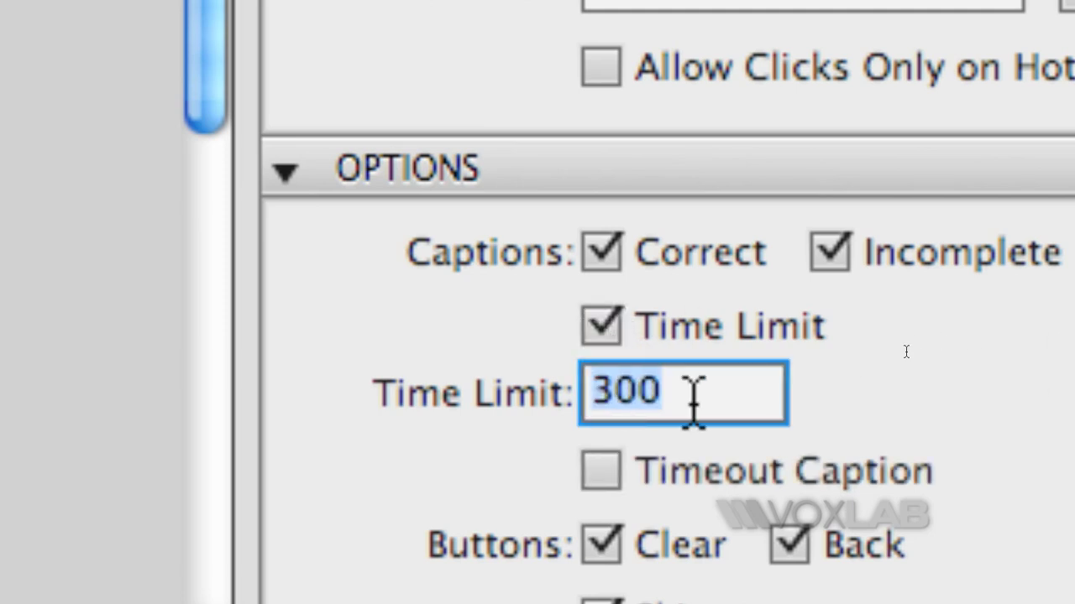
type("10")
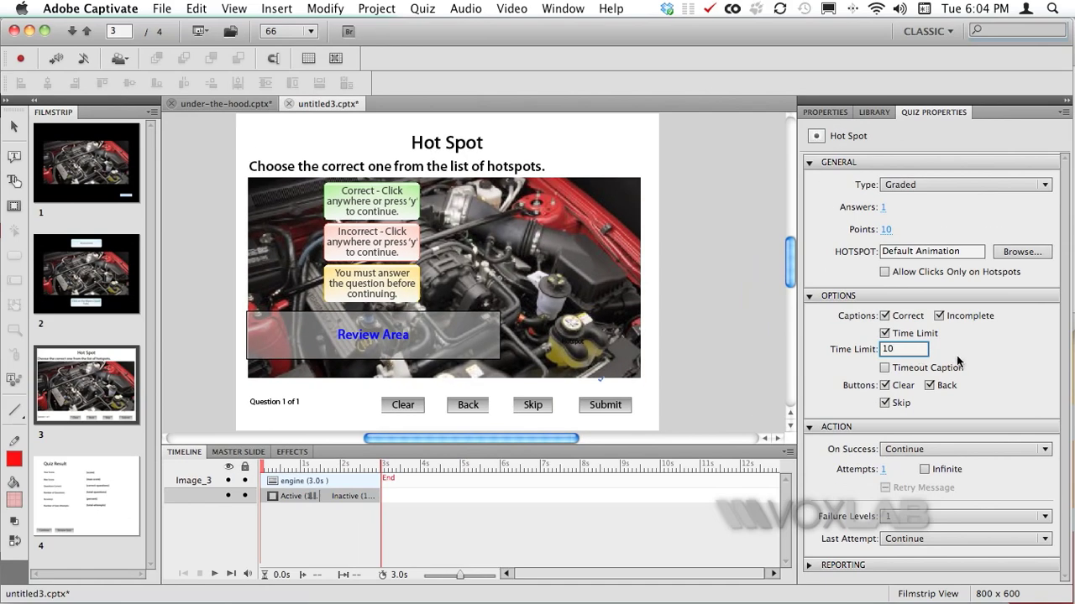
key("Return")
- Add the timeout caption and place it beside the Incorrect caption on the photo
left_click(885, 369)
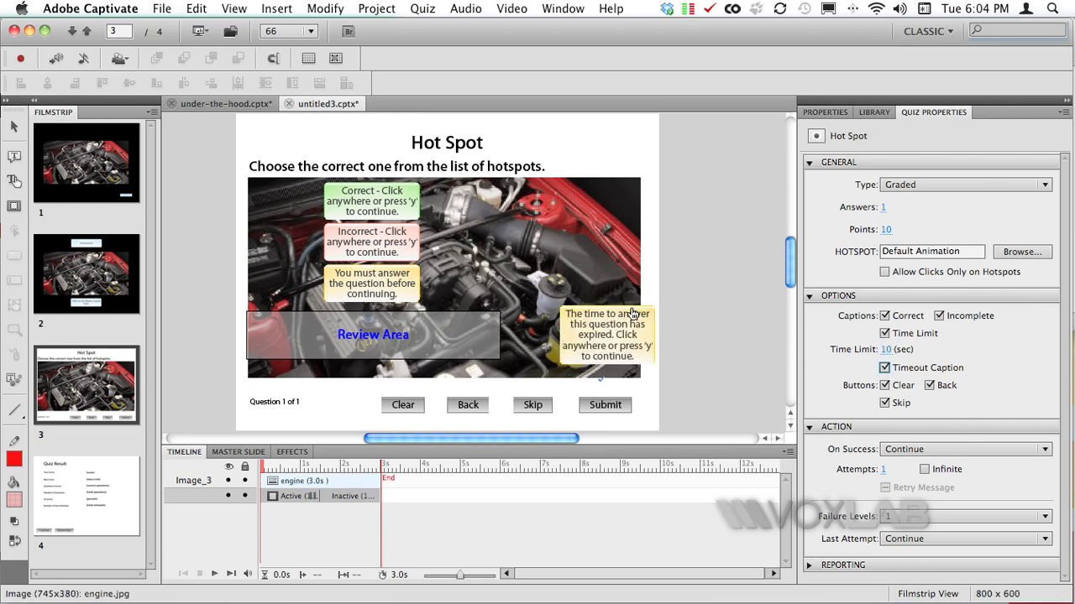
left_click_drag(628, 334, 480, 239)
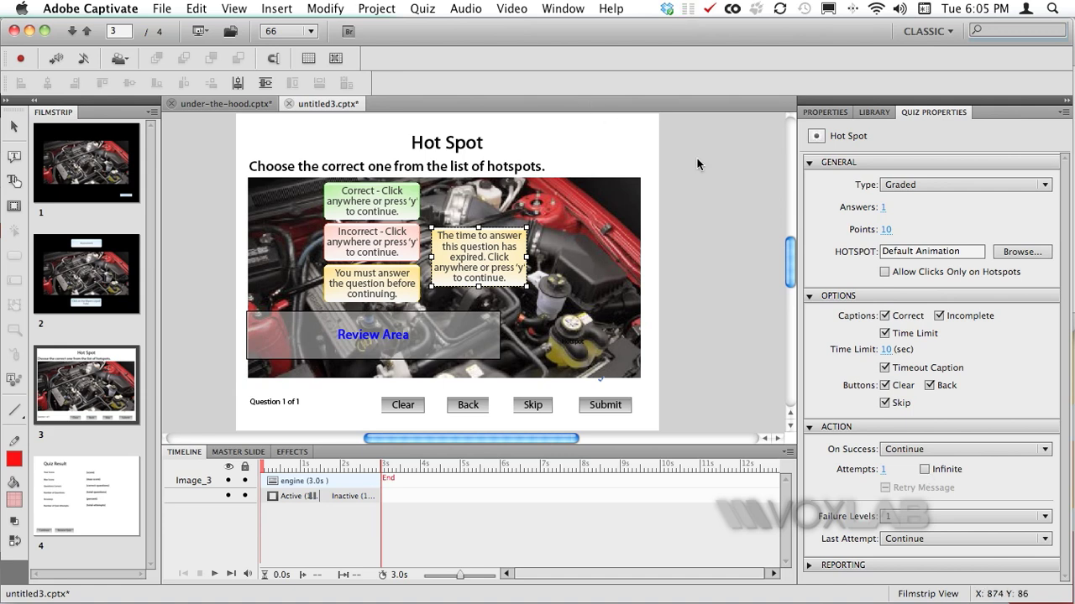
- Drop the master and project backgrounds and set the slide's Stage colour to black
left_click(811, 113)
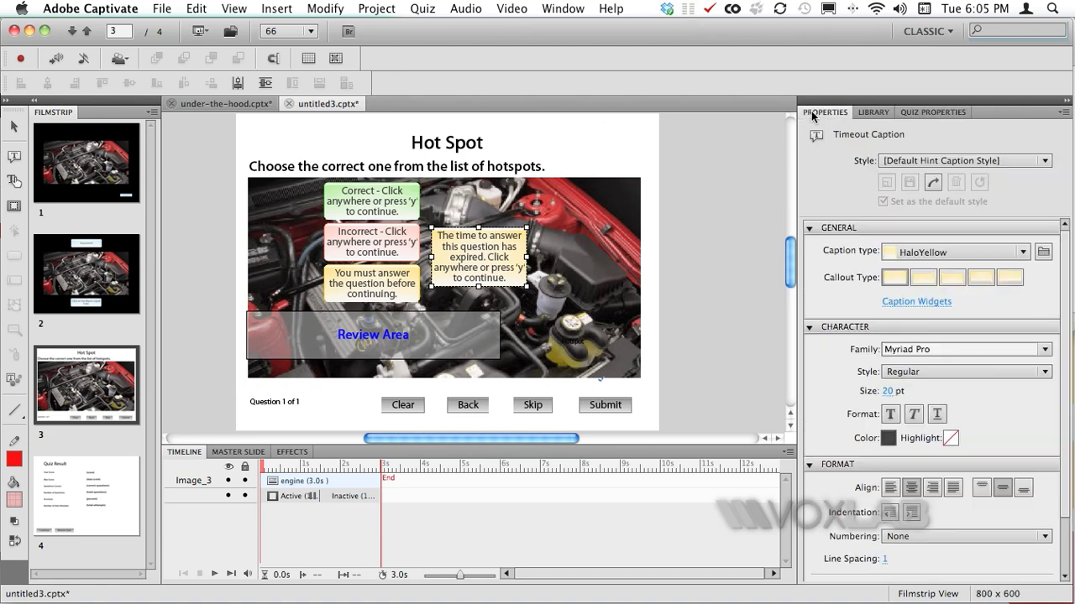
left_click(649, 187)
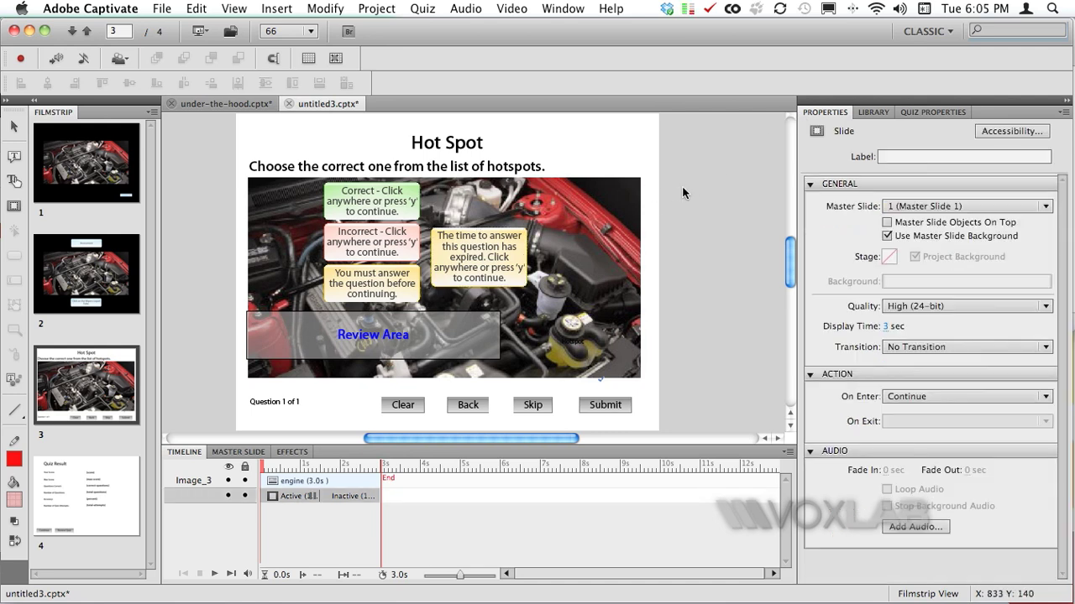
left_click(887, 236)
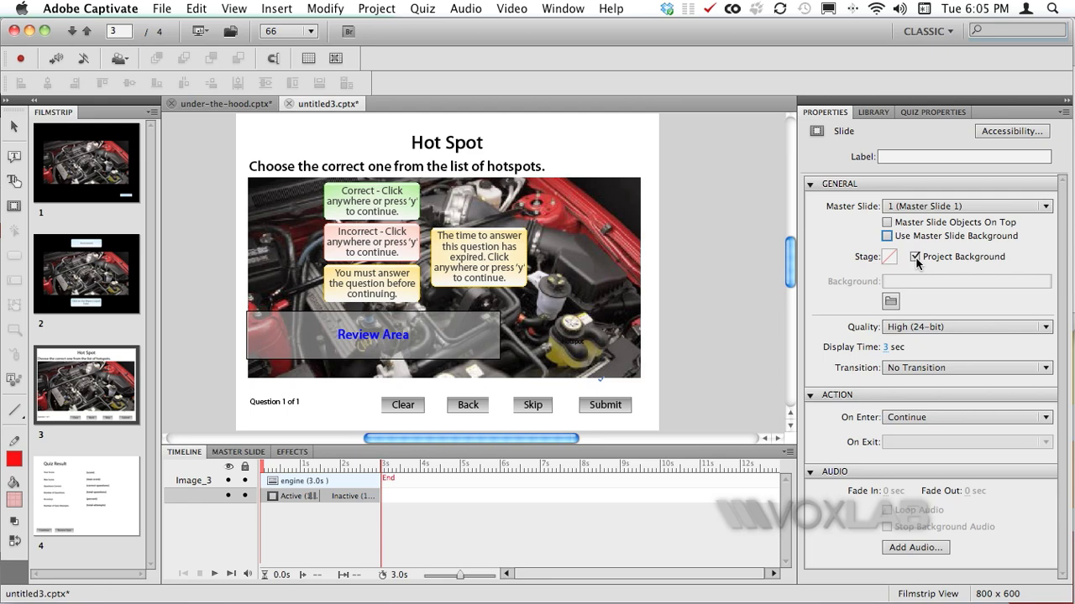
left_click(915, 257)
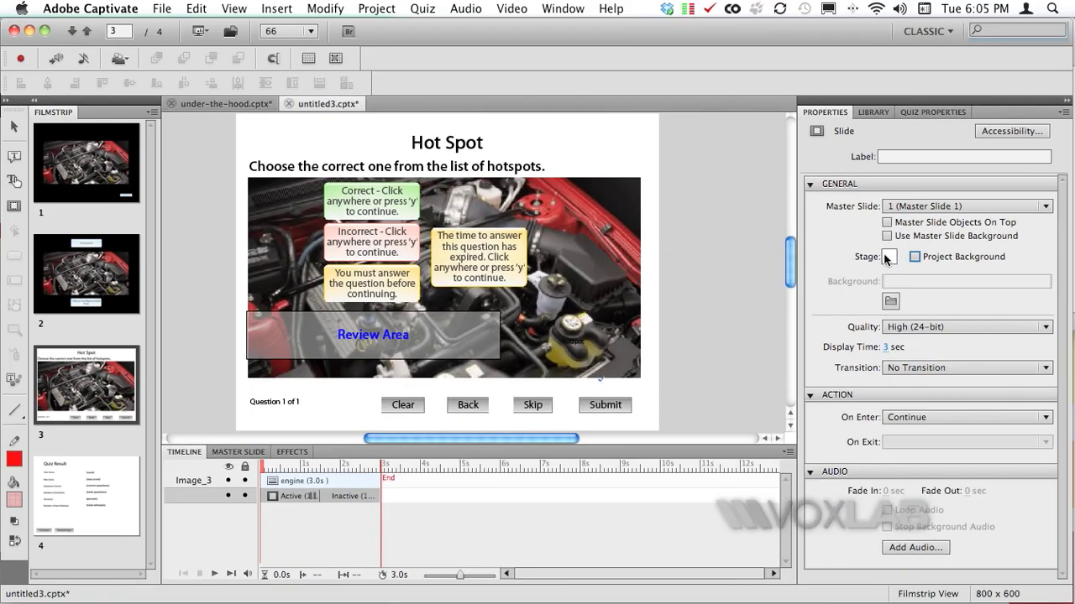
left_click(888, 257)
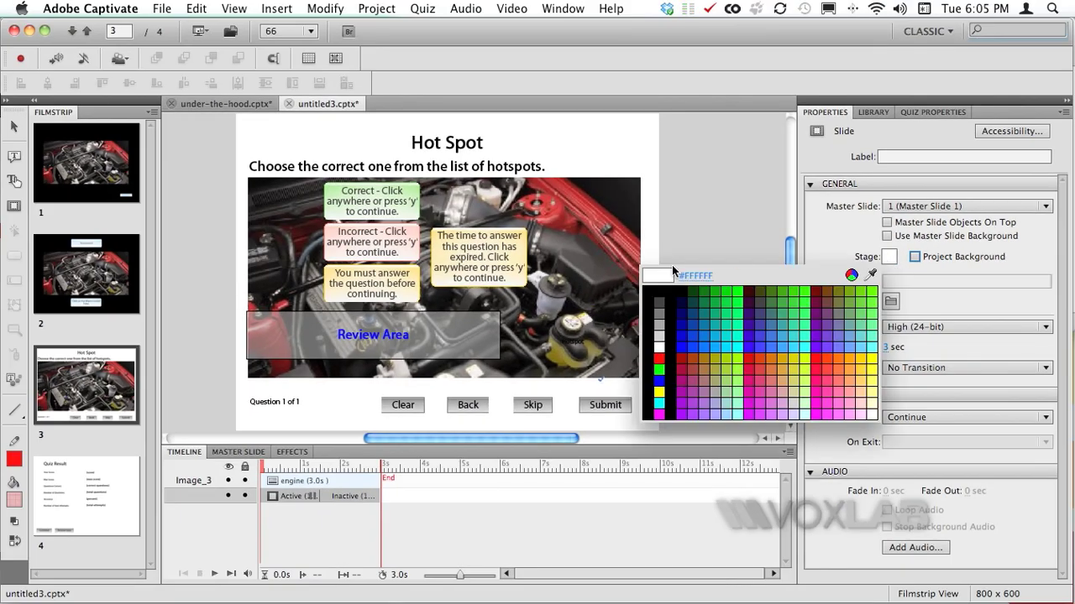
left_click(646, 294)
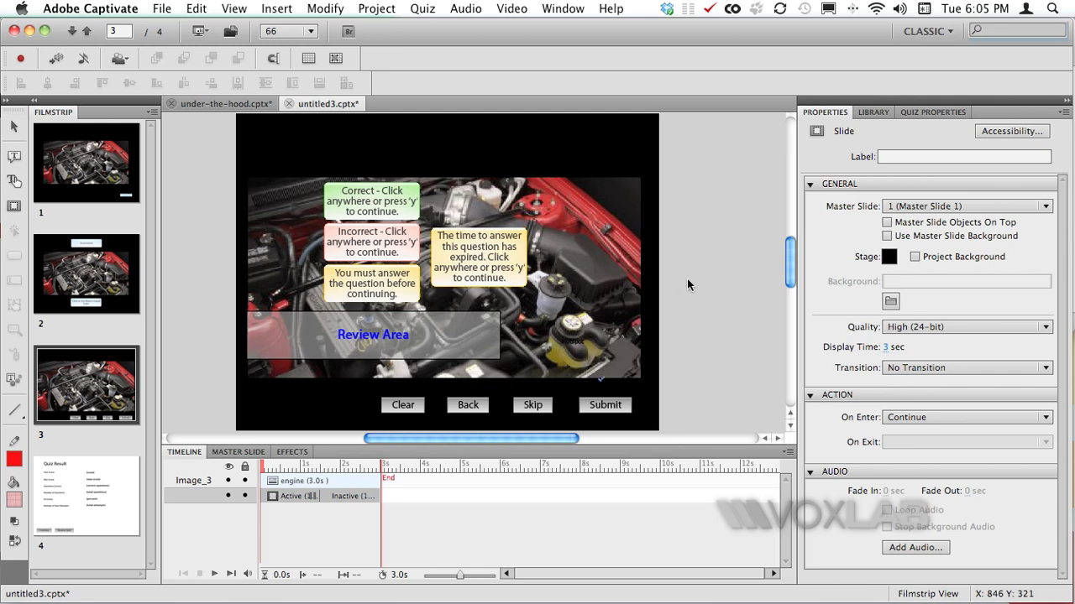
- Make the Hot Spot title and the question text white
left_click(440, 159)
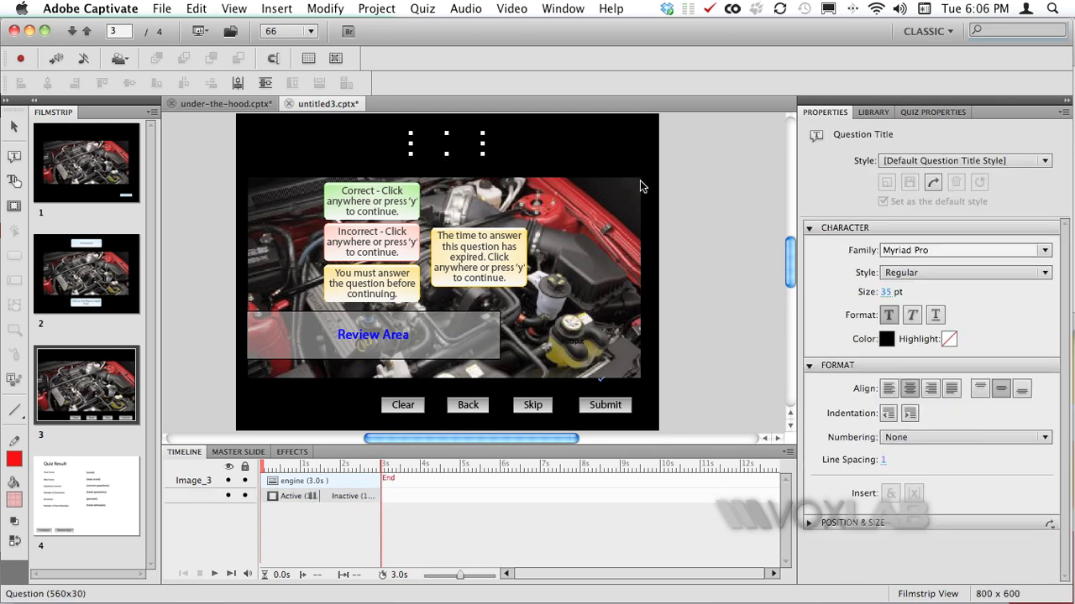
left_click(886, 339)
left_click(657, 429)
left_click(397, 167)
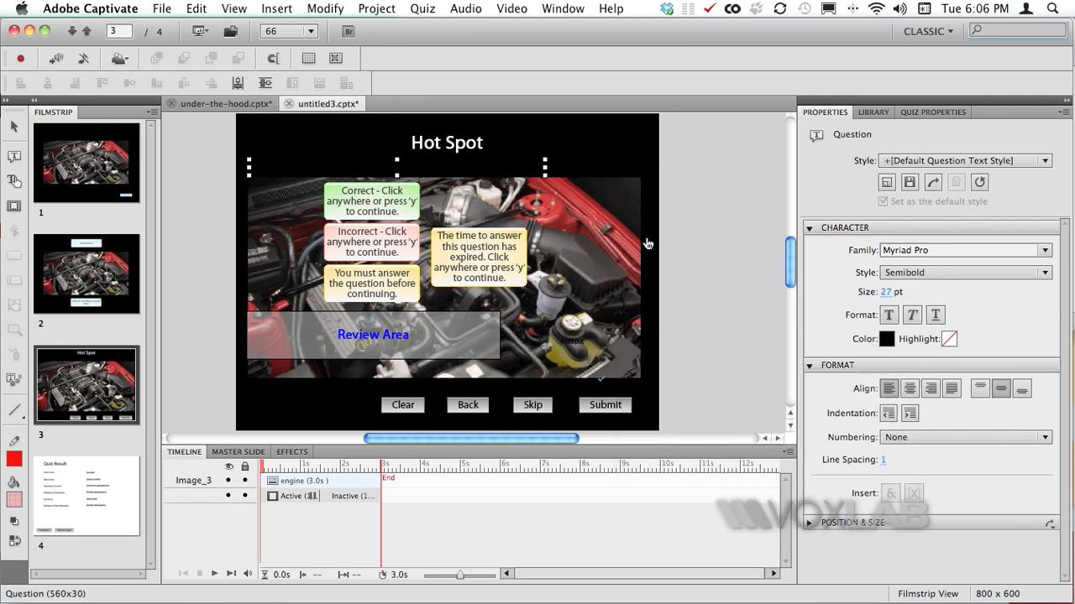
left_click(887, 339)
left_click(657, 433)
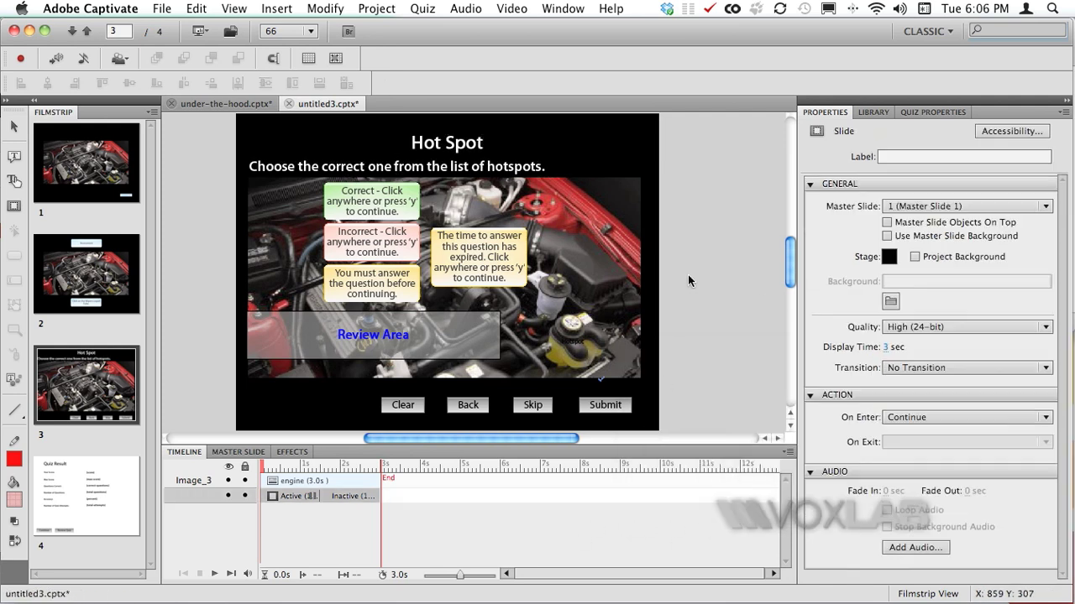
left_click(679, 290)
left_click(201, 31)
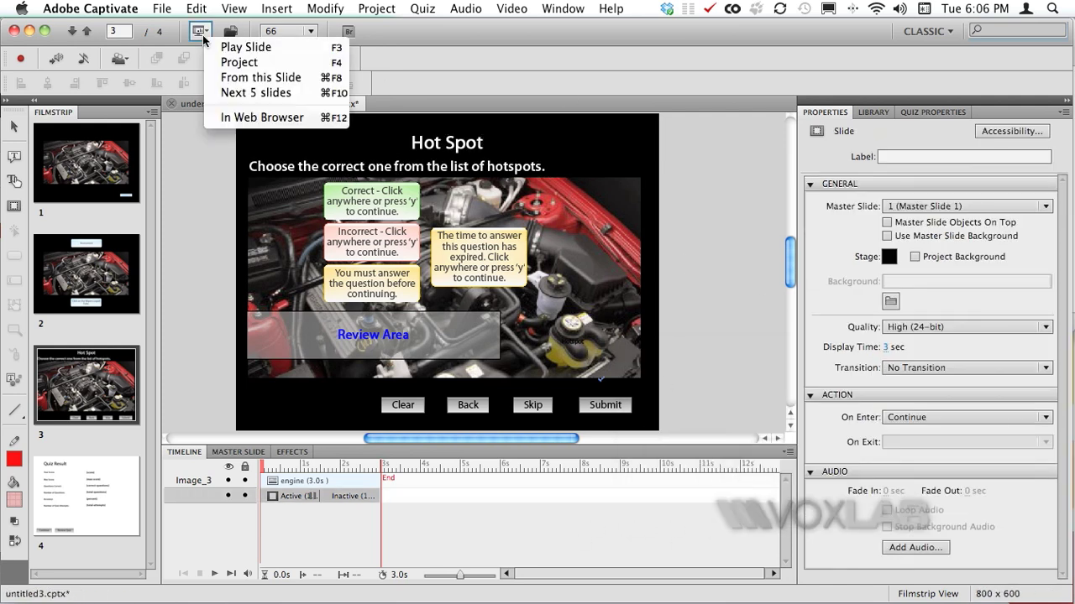
left_click(257, 77)
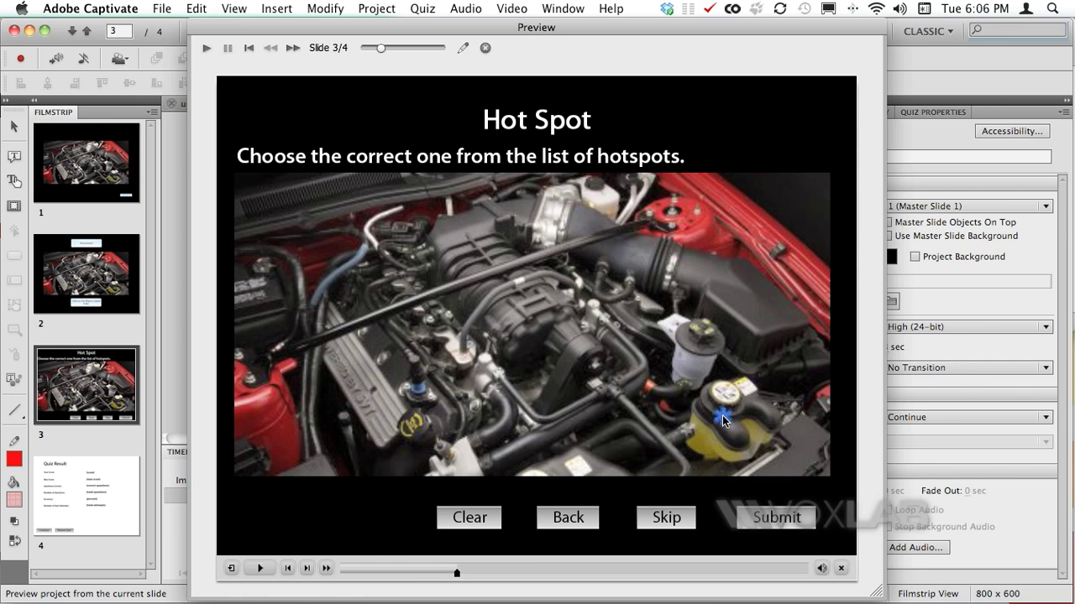
left_click(722, 415)
left_click(756, 527)
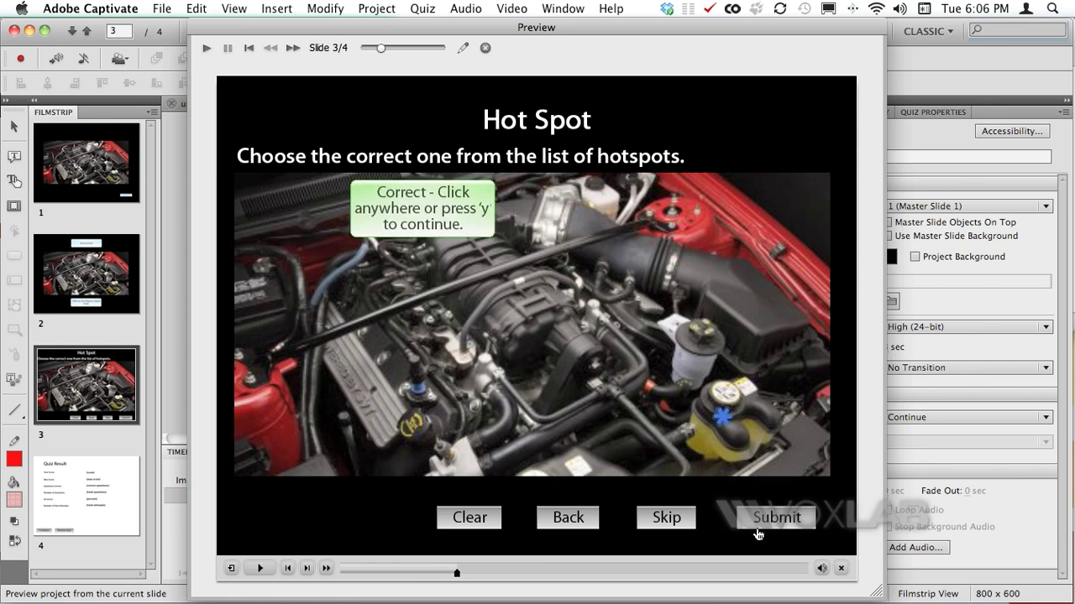
left_click(463, 255)
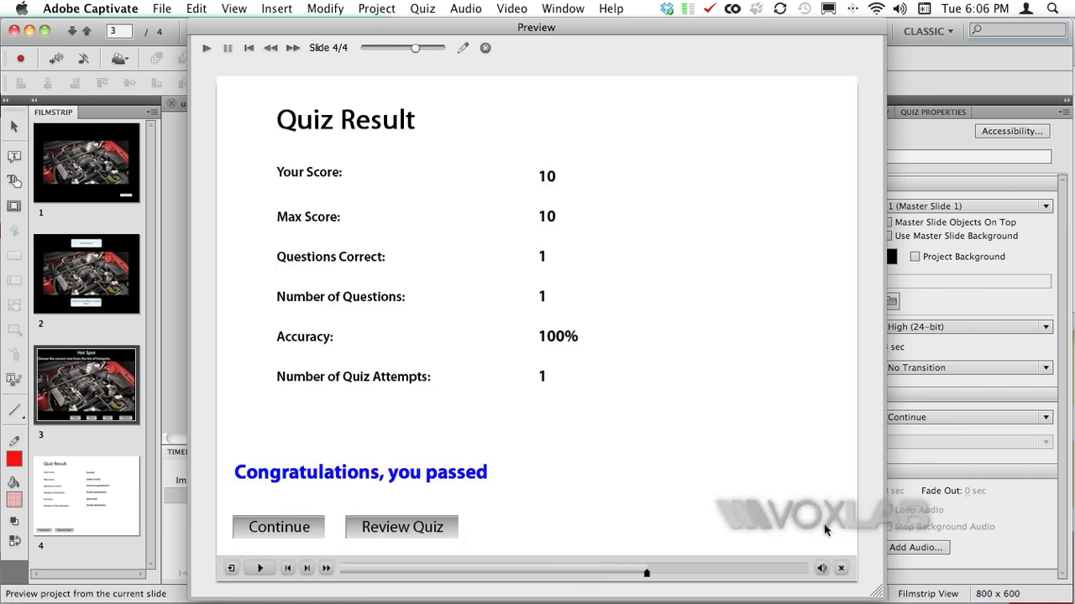
left_click(840, 568)
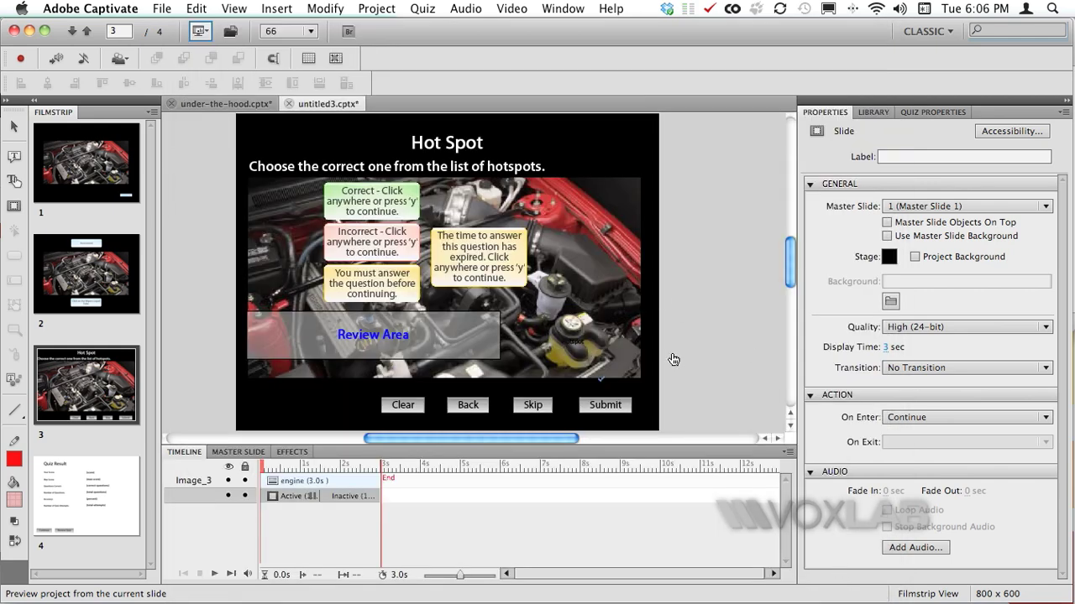
- Set the hotspot's click animation to Orange Arrow Circle.swf in Quiz Properties
left_click(598, 351)
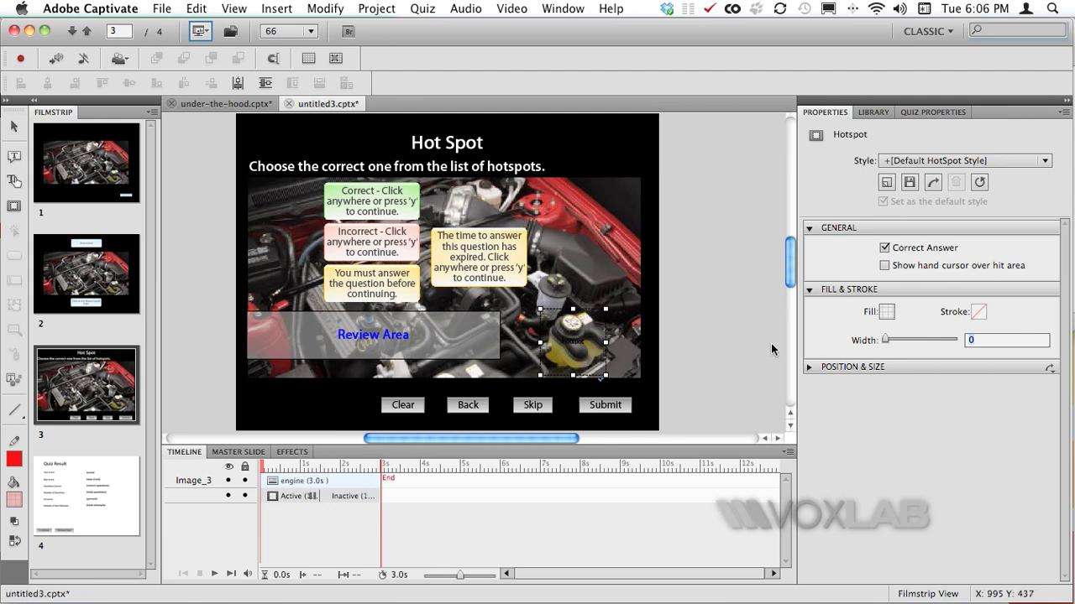
left_click(936, 111)
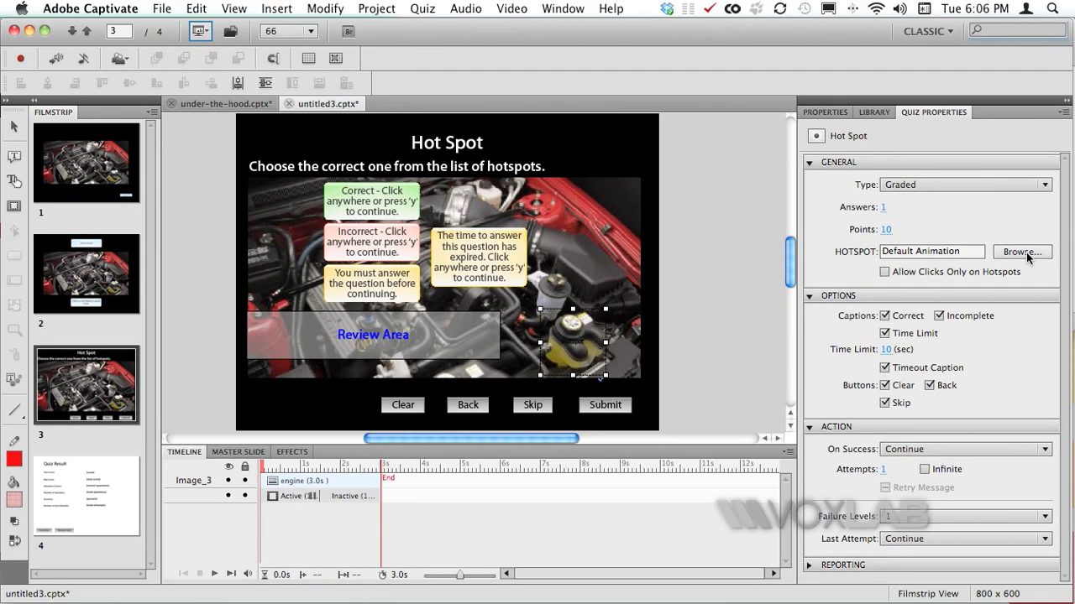
left_click(1026, 252)
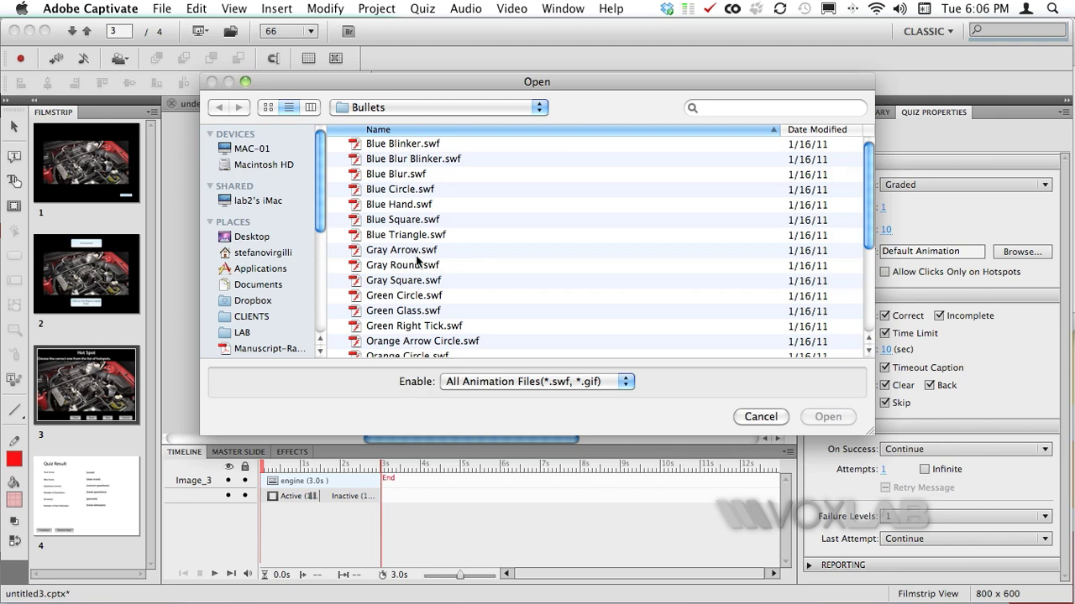
scroll(422, 262, "down", 5)
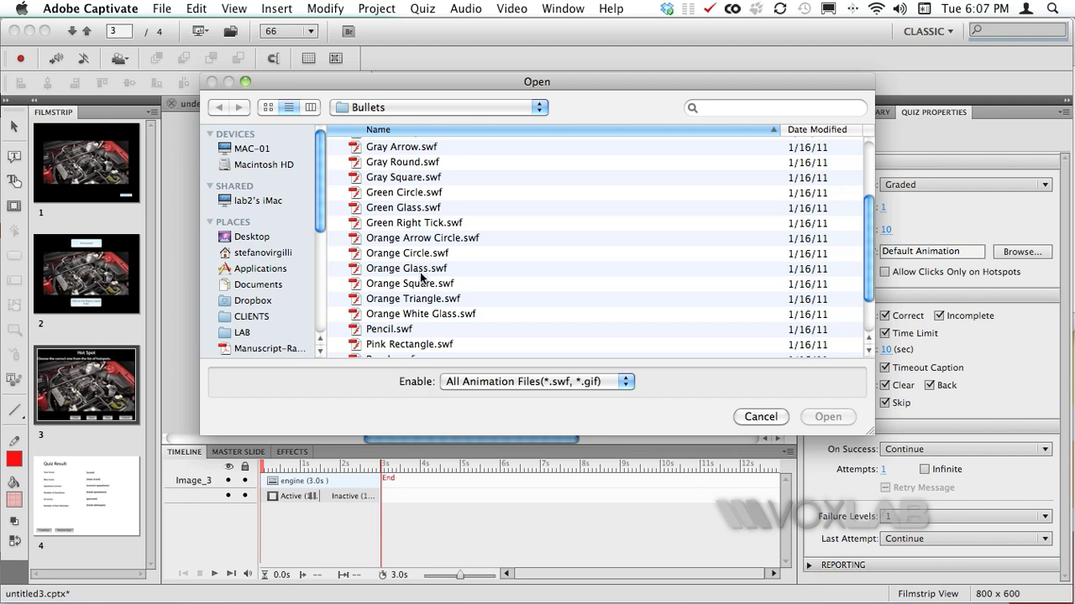
left_click(428, 254)
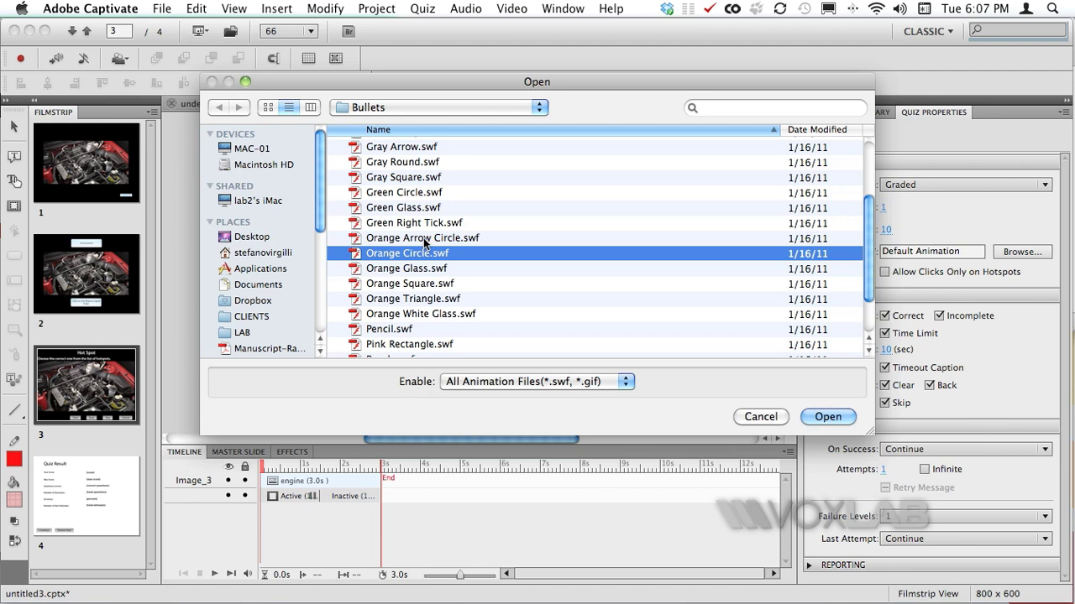
left_click(423, 240)
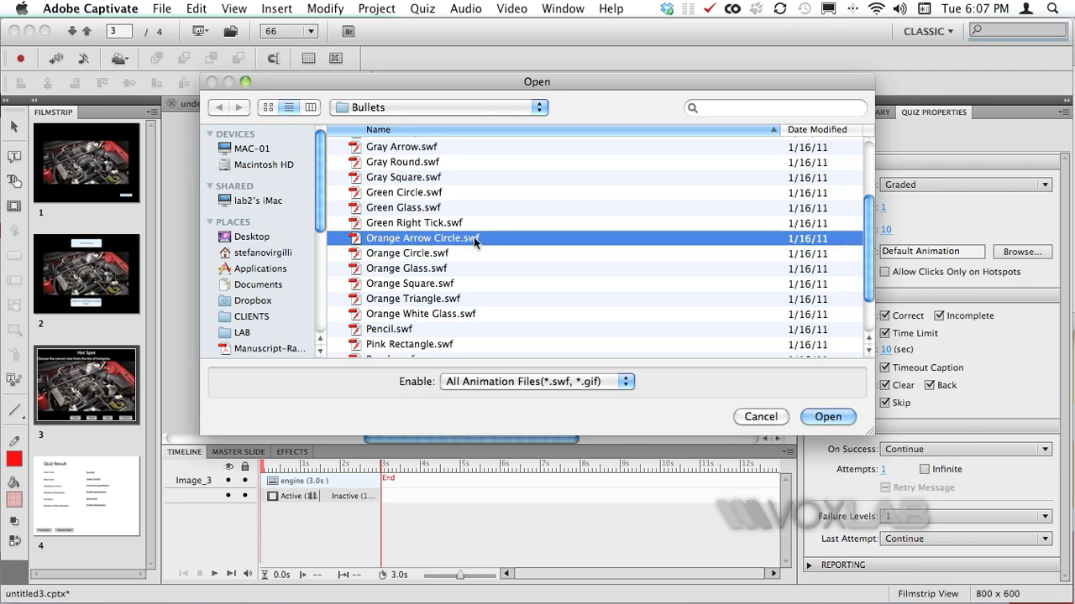
left_click(827, 416)
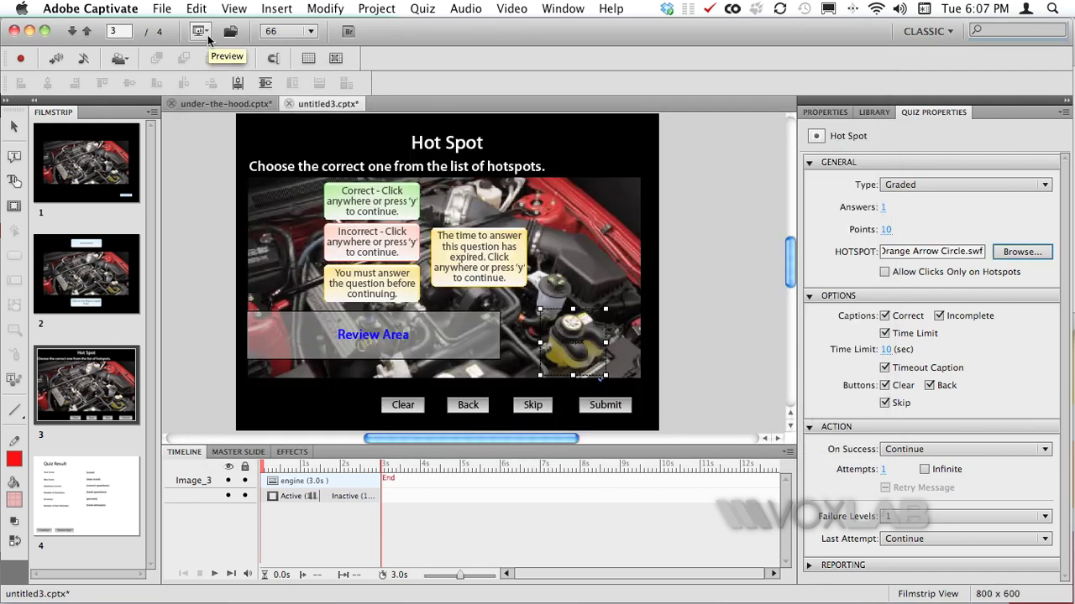
left_click(207, 35)
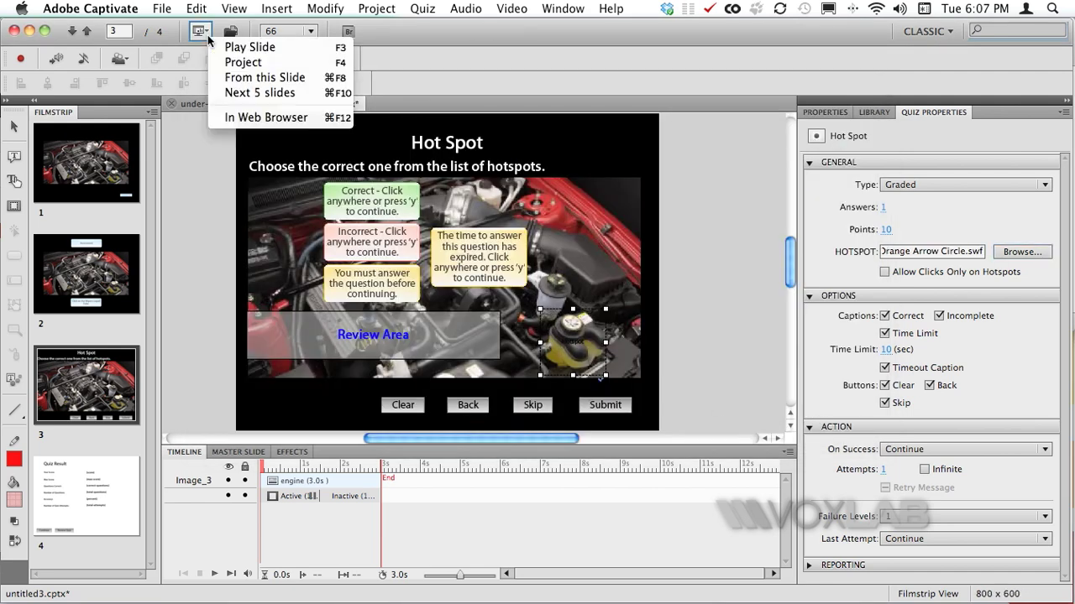
left_click(275, 80)
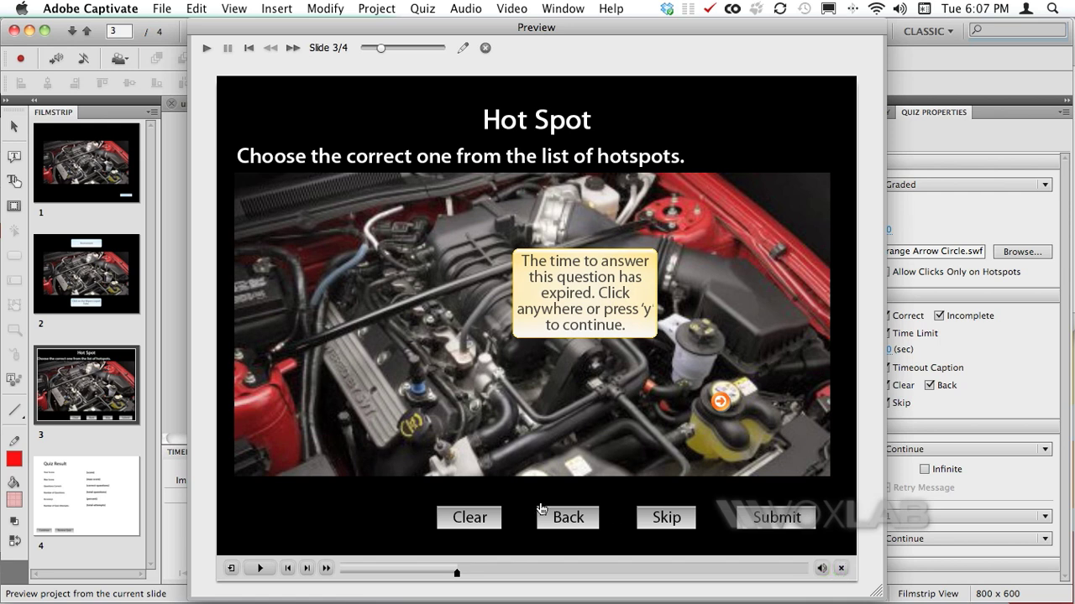
left_click(840, 570)
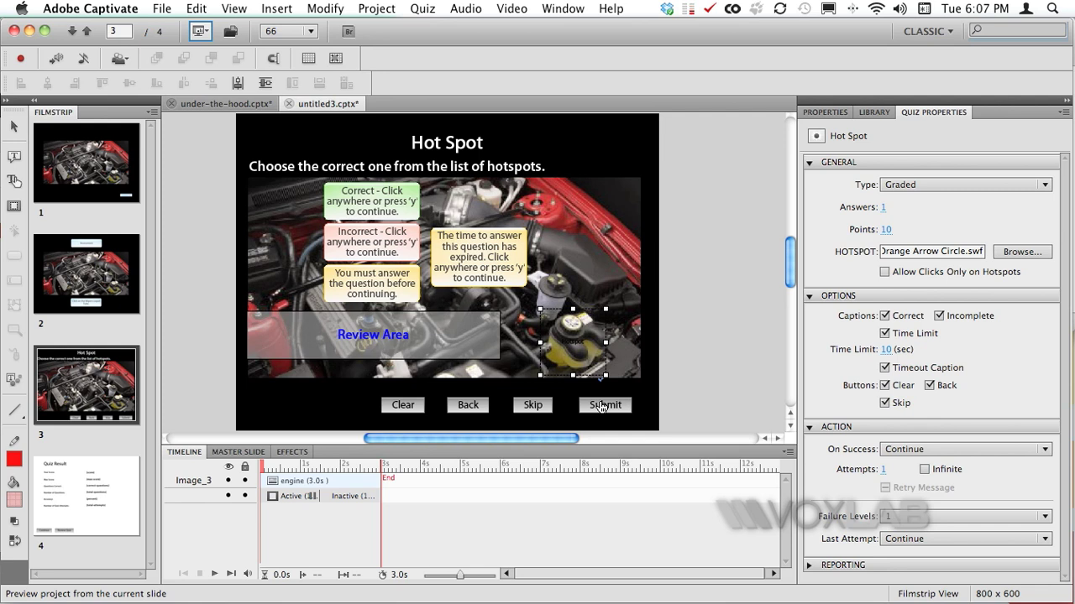
left_click(601, 406)
left_click(827, 112)
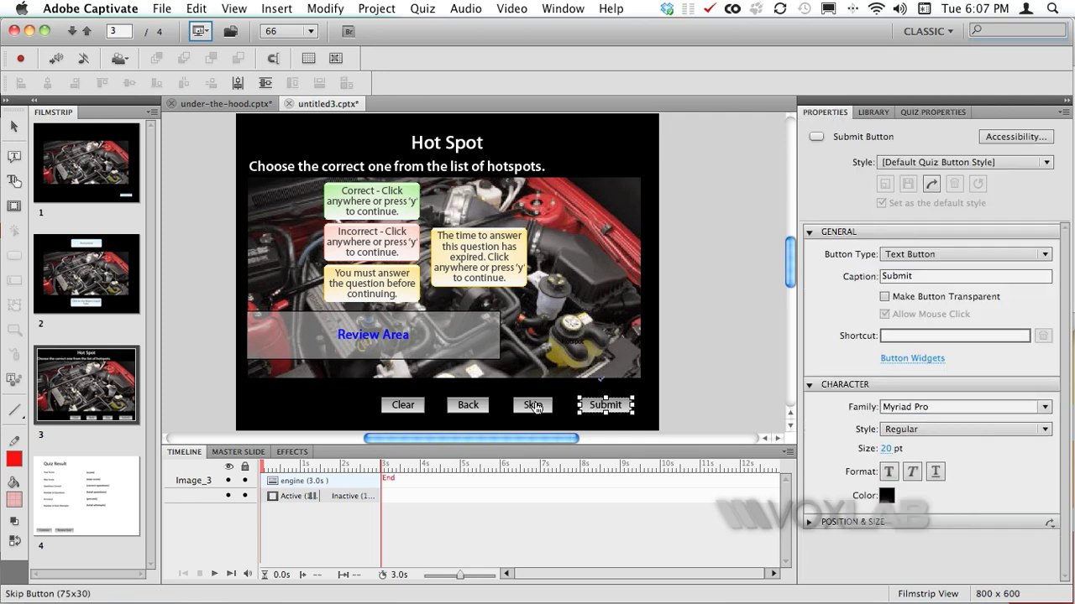
left_click(534, 406)
left_click(468, 405)
left_click(403, 405)
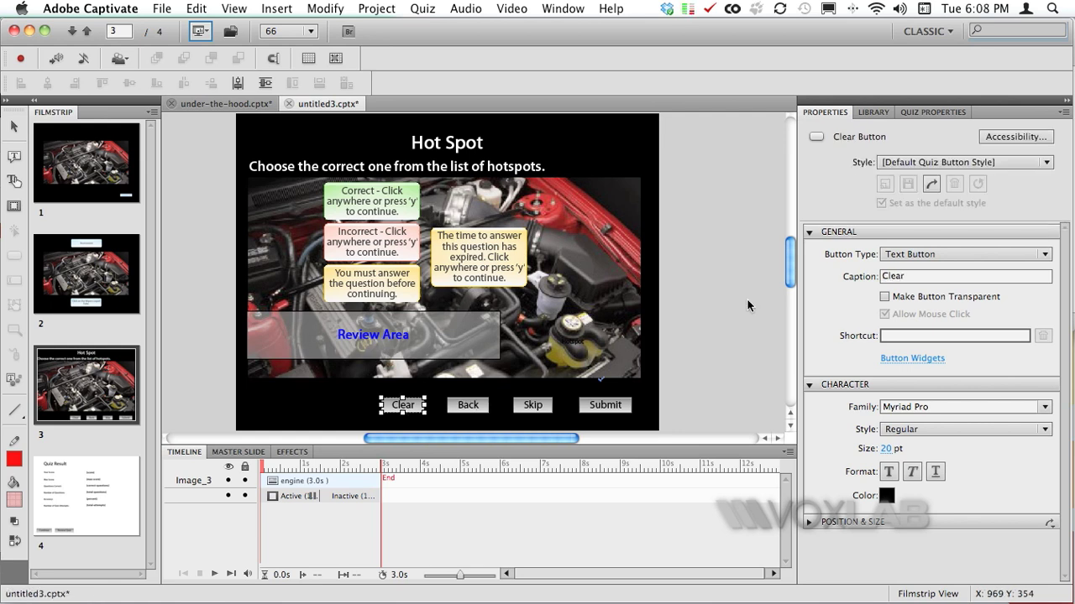